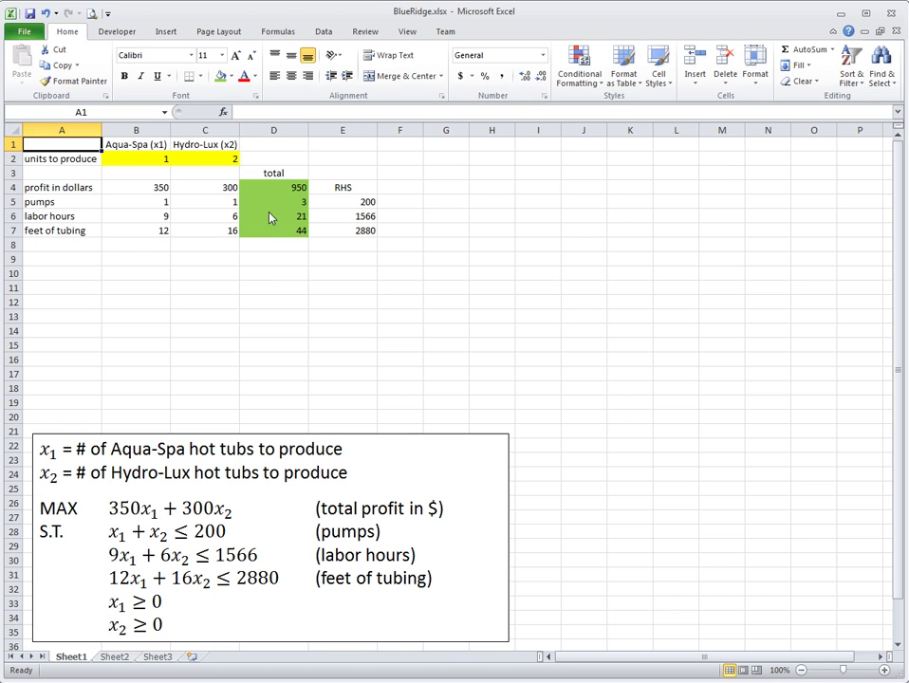
# Step: Review the model's decision cells B2:C2, objective cell D4, constraint totals D5:D7 and right-hand-side values E5:E7
pyautogui.moveTo(142, 159); pyautogui.dragTo(224, 159)
pyautogui.click(300, 187)
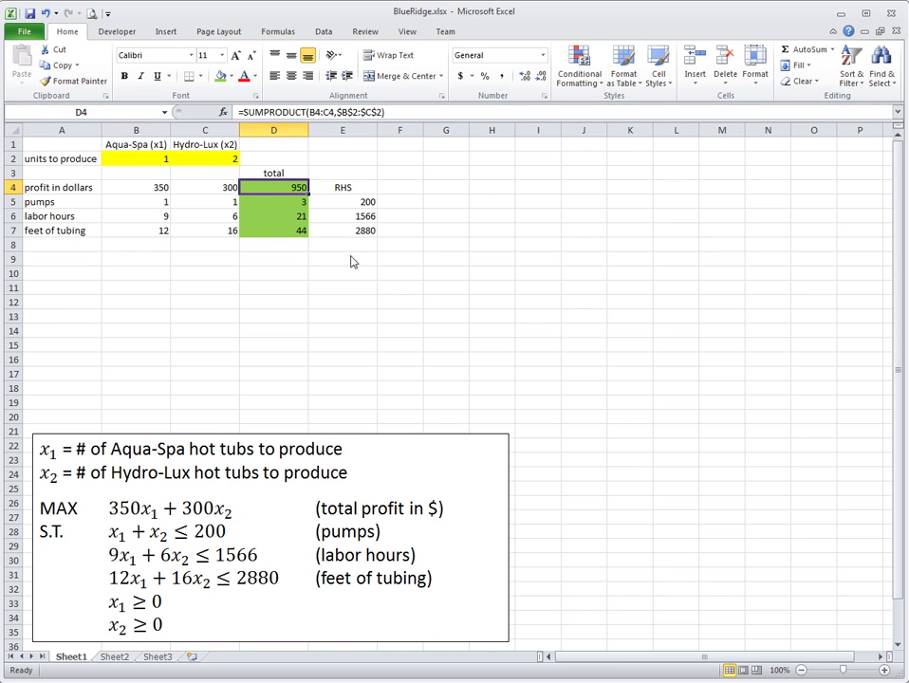
pyautogui.moveTo(293, 208); pyautogui.dragTo(298, 235)
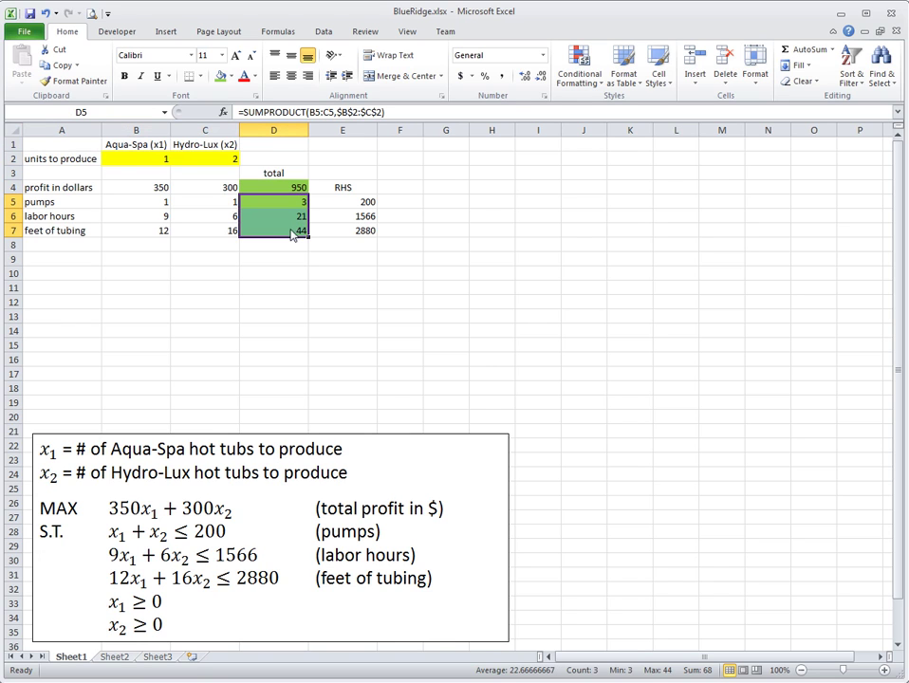
pyautogui.moveTo(345, 205); pyautogui.dragTo(366, 231)
pyautogui.click(387, 250)
pyautogui.click(404, 233)
pyautogui.hotkey('ctrl', 'Home')
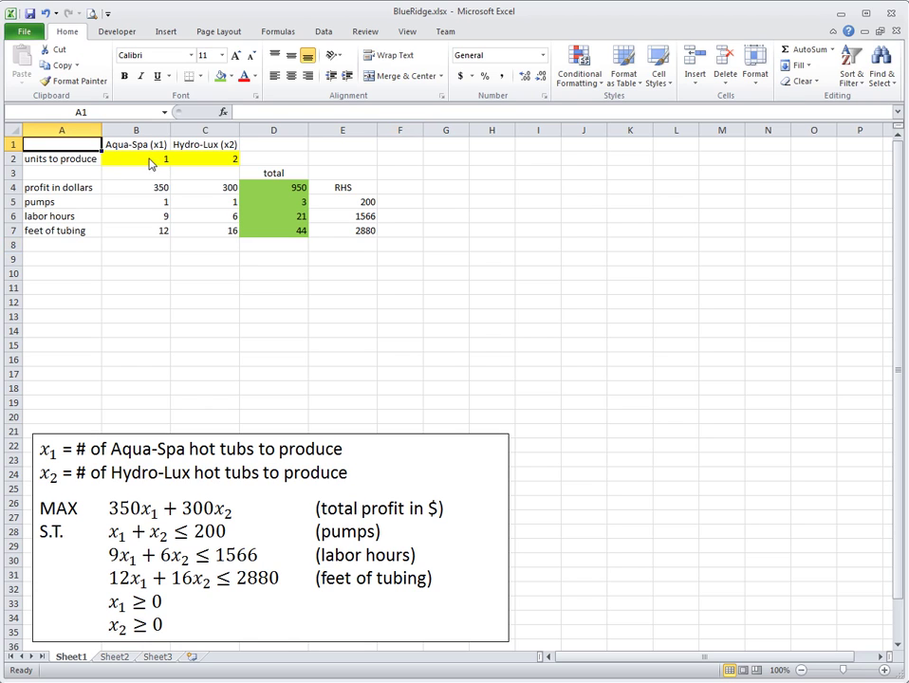
pyautogui.click(150, 162)
pyautogui.hotkey('shift', 'Right')
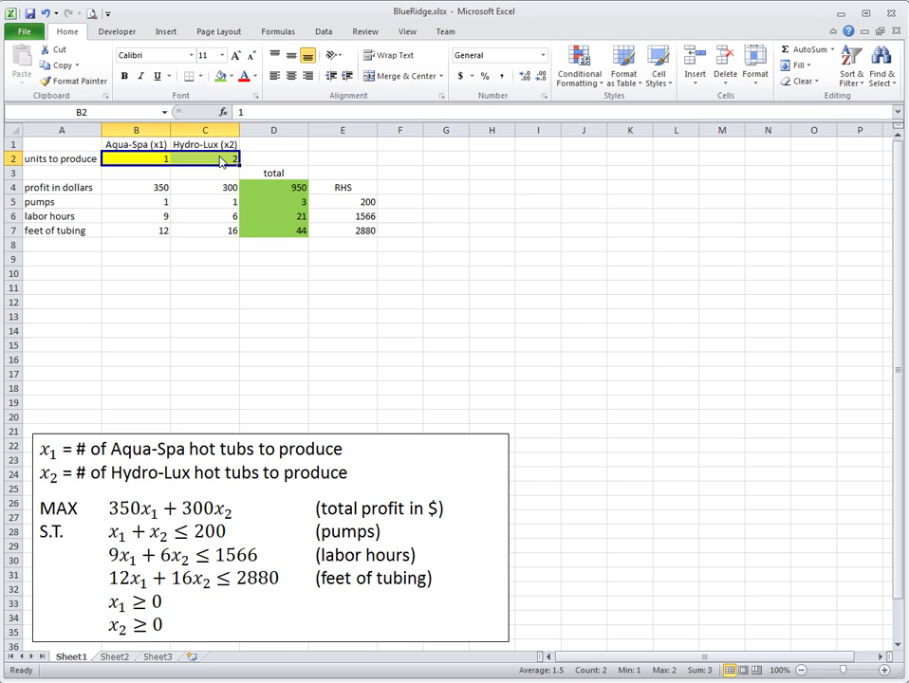
pyautogui.click(283, 190)
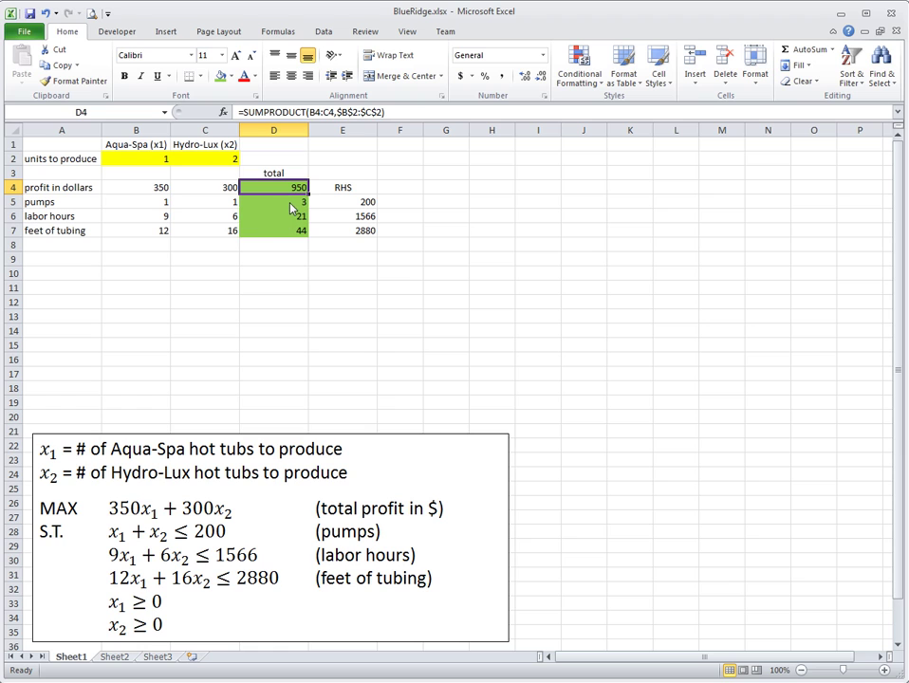
pyautogui.moveTo(292, 206); pyautogui.dragTo(299, 229)
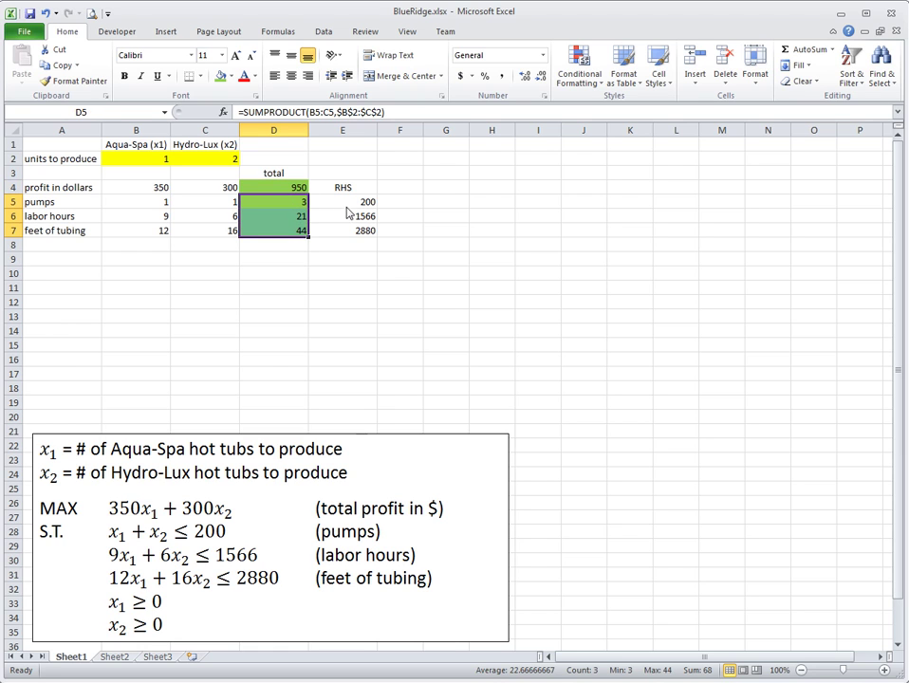
pyautogui.moveTo(352, 203); pyautogui.dragTo(355, 232)
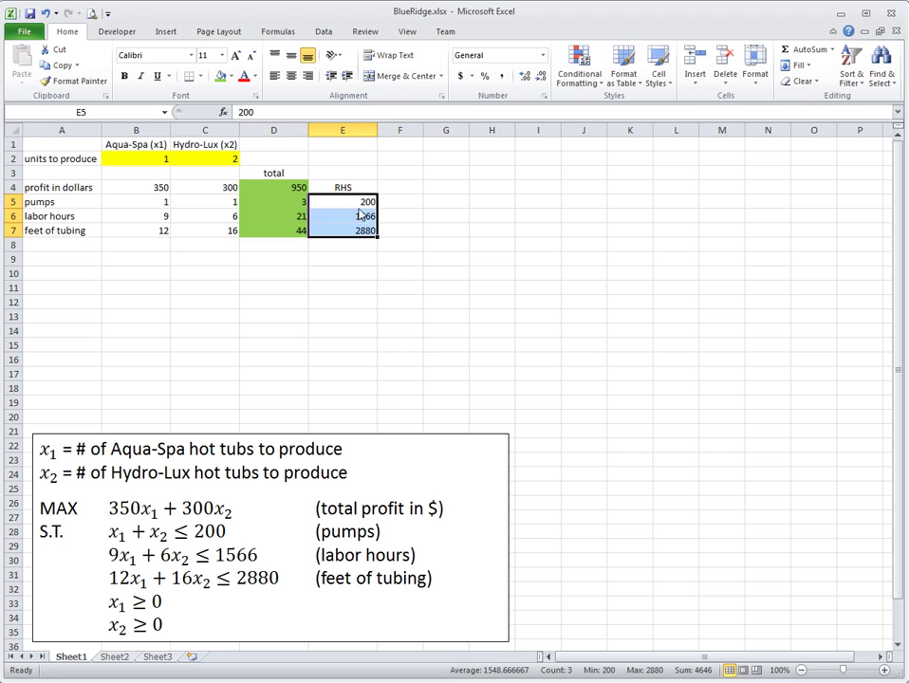
pyautogui.hotkey('ctrl', 'End')
pyautogui.hotkey('ctrl', 'Home')
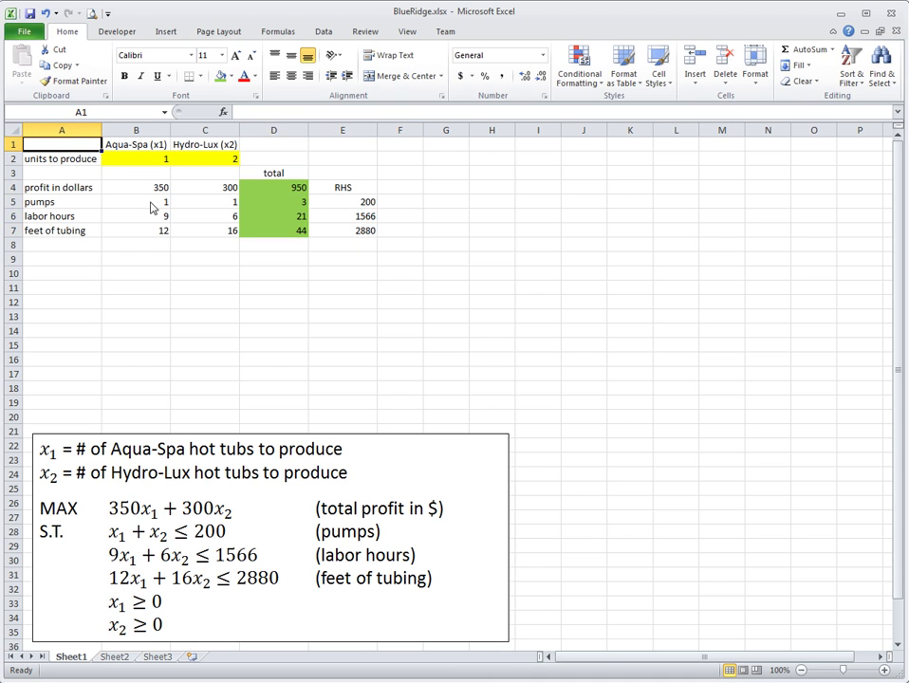
# Step: Examine how the profit and constraint totals in D4:D7 relate to the row coefficients and the units to produce
pyautogui.click(293, 205)
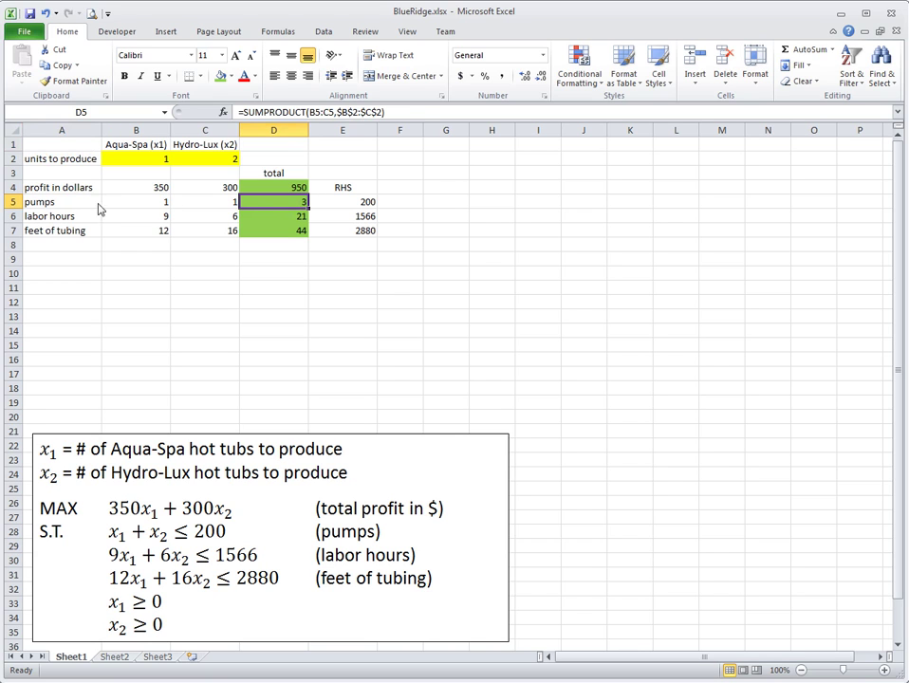
pyautogui.click(297, 190)
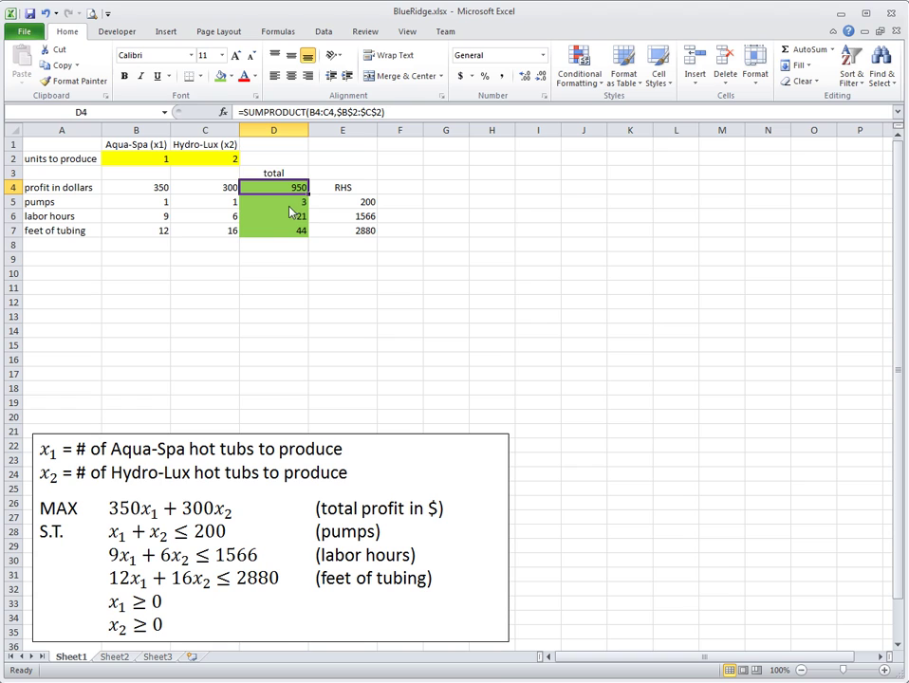
pyautogui.moveTo(293, 204); pyautogui.dragTo(369, 231)
pyautogui.click(358, 229)
pyautogui.moveTo(235, 159); pyautogui.dragTo(182, 163)
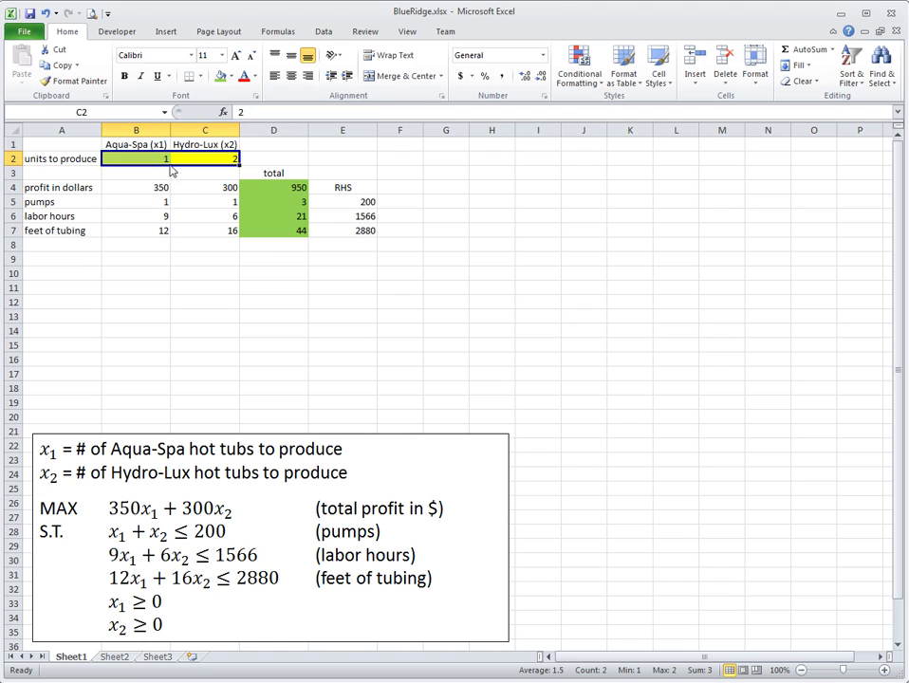
pyautogui.moveTo(156, 202)
pyautogui.mouseDown()
pyautogui.moveTo(213, 203)
pyautogui.moveTo(173, 205)
pyautogui.moveTo(177, 221)
pyautogui.moveTo(152, 203)
pyautogui.mouseUp()
pyautogui.click(161, 216)
pyautogui.click(226, 234)
pyautogui.moveTo(151, 158); pyautogui.dragTo(211, 163)
pyautogui.click(211, 160)
pyautogui.click(134, 159)
pyautogui.hotkey('ctrl', 'Home')
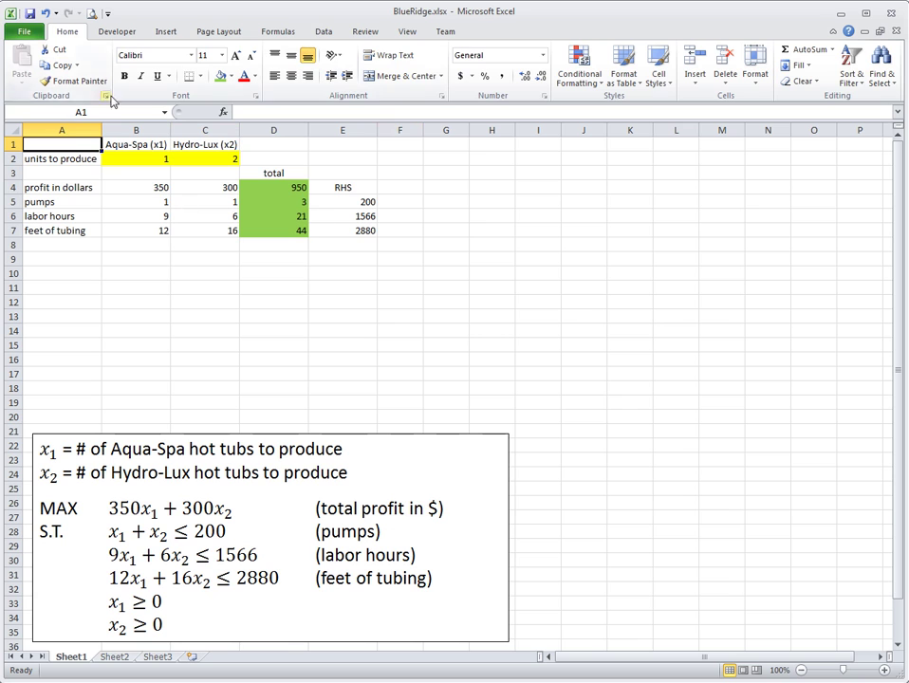
# Step: Enable the Solver Add-in through the Excel add-ins options
pyautogui.click(323, 32)
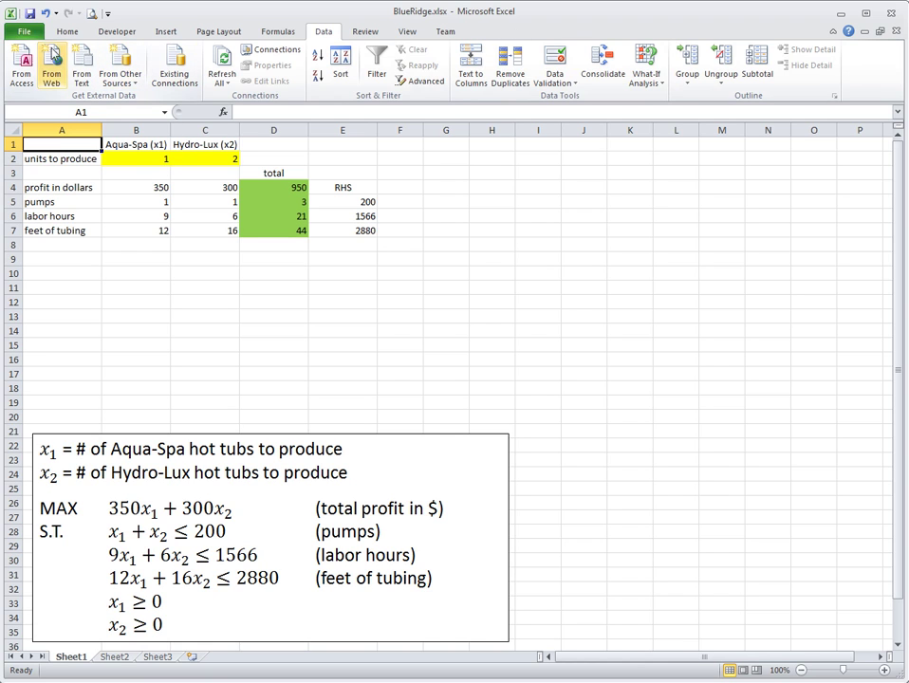
pyautogui.click(26, 31)
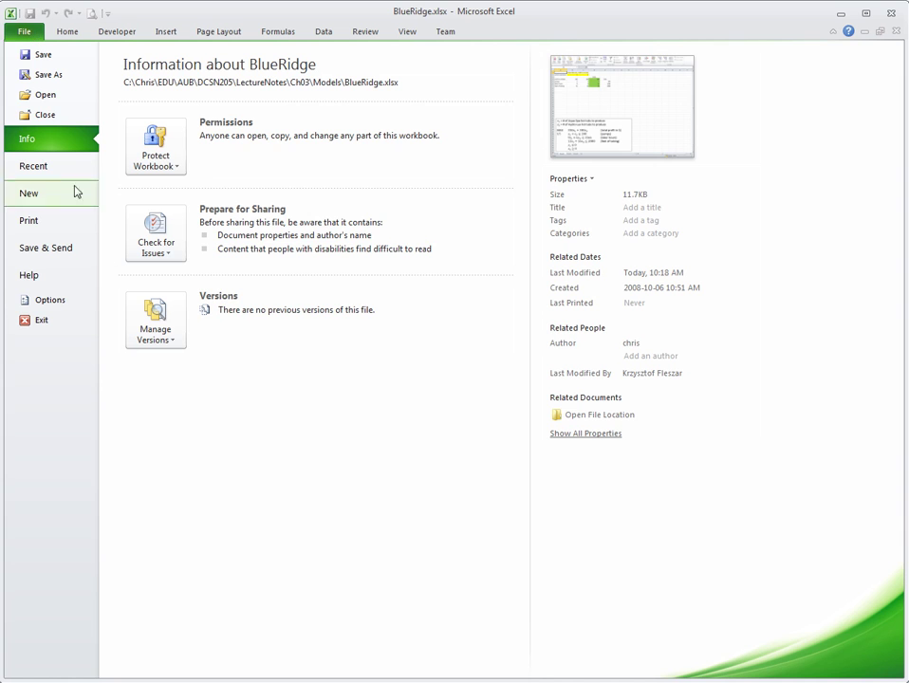
pyautogui.click(80, 303)
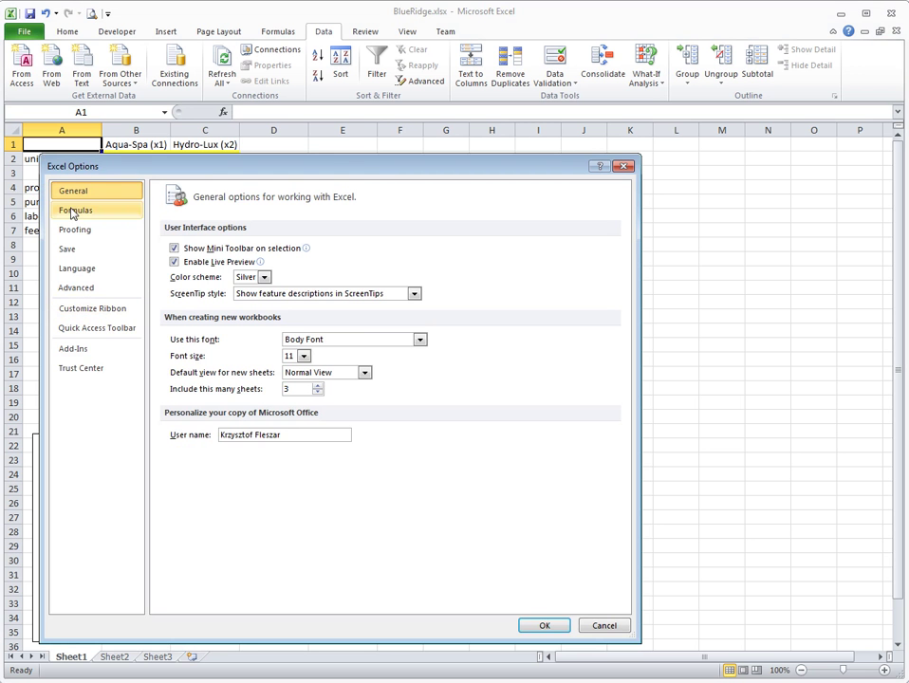
pyautogui.click(76, 351)
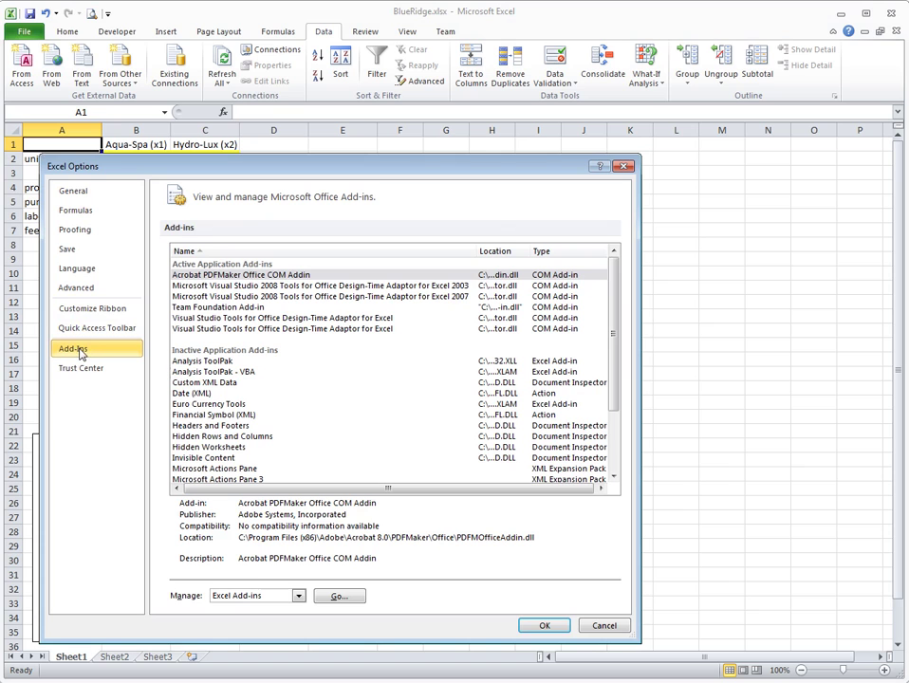
pyautogui.click(339, 597)
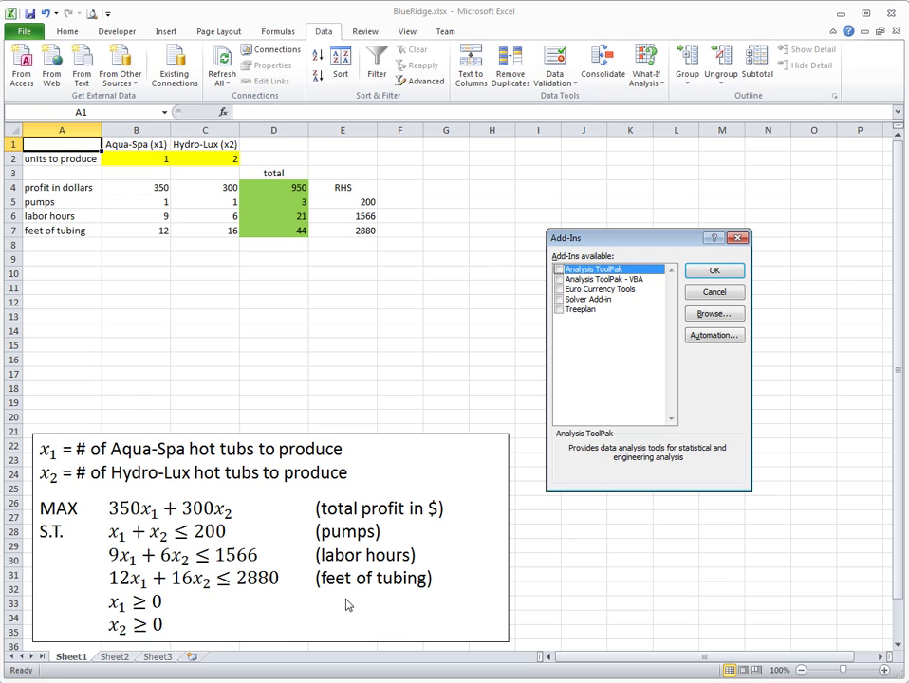
pyautogui.moveTo(627, 238); pyautogui.dragTo(480, 245)
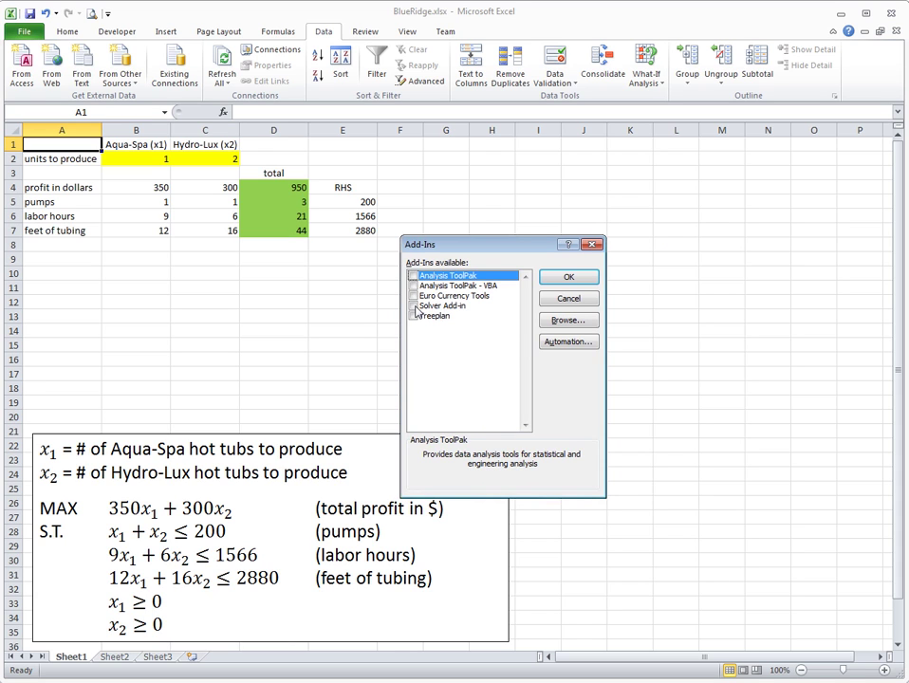
pyautogui.click(413, 308)
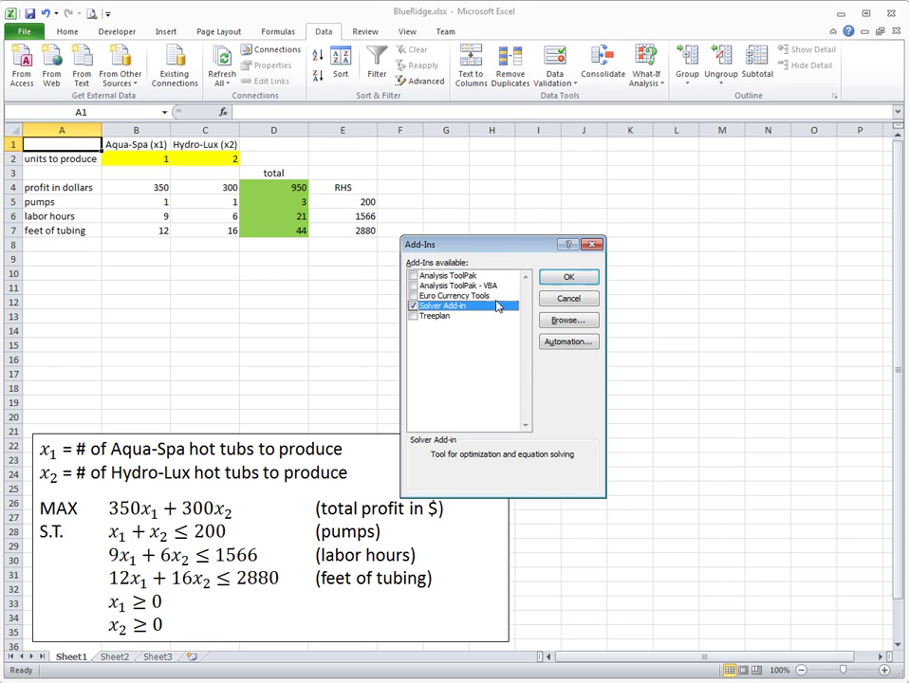
pyautogui.moveTo(458, 253); pyautogui.dragTo(392, 262)
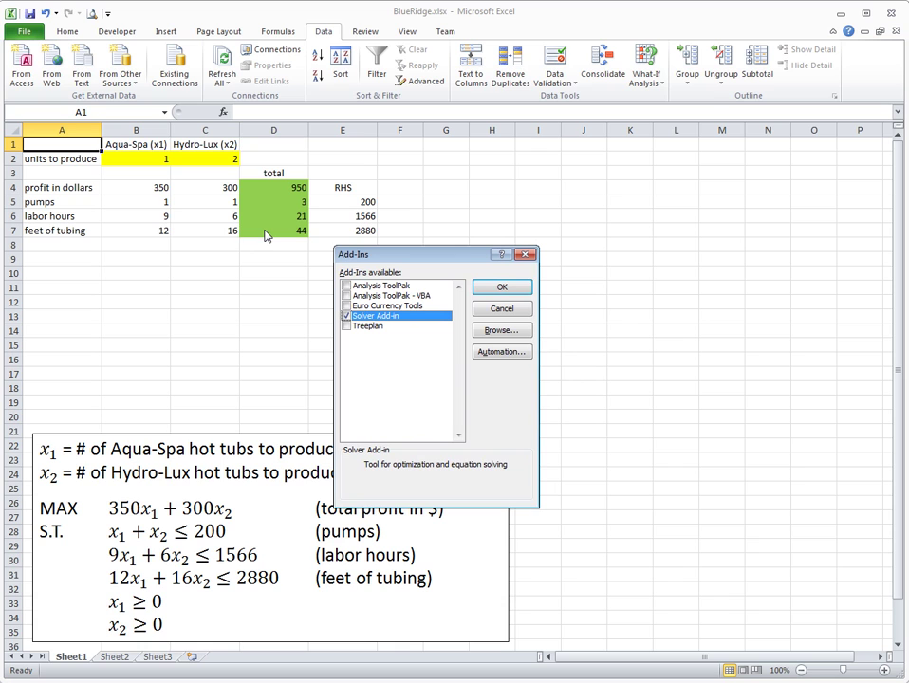
pyautogui.moveTo(377, 256); pyautogui.dragTo(365, 256)
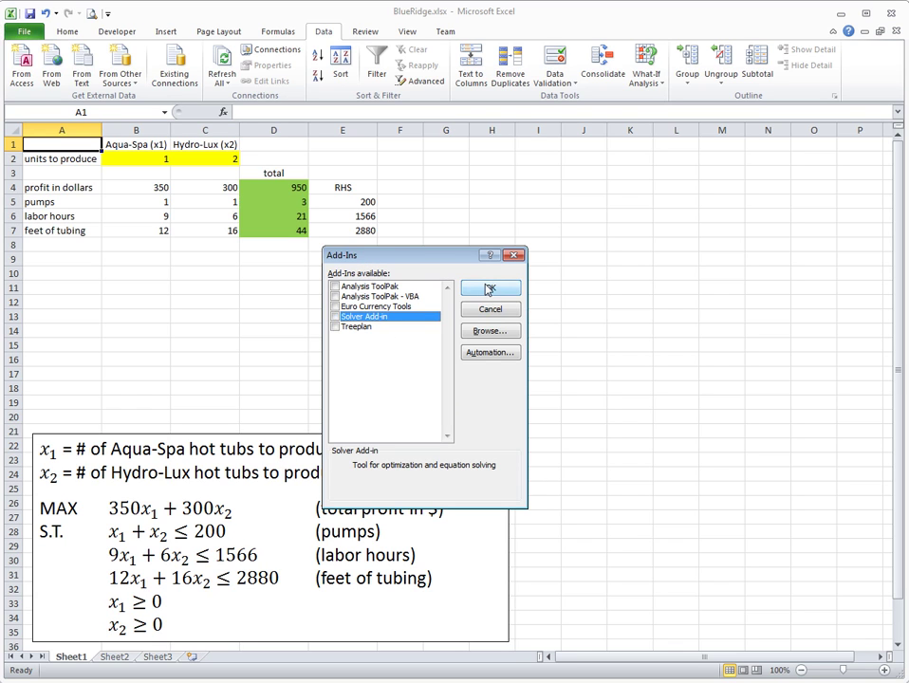
pyautogui.click(335, 316)
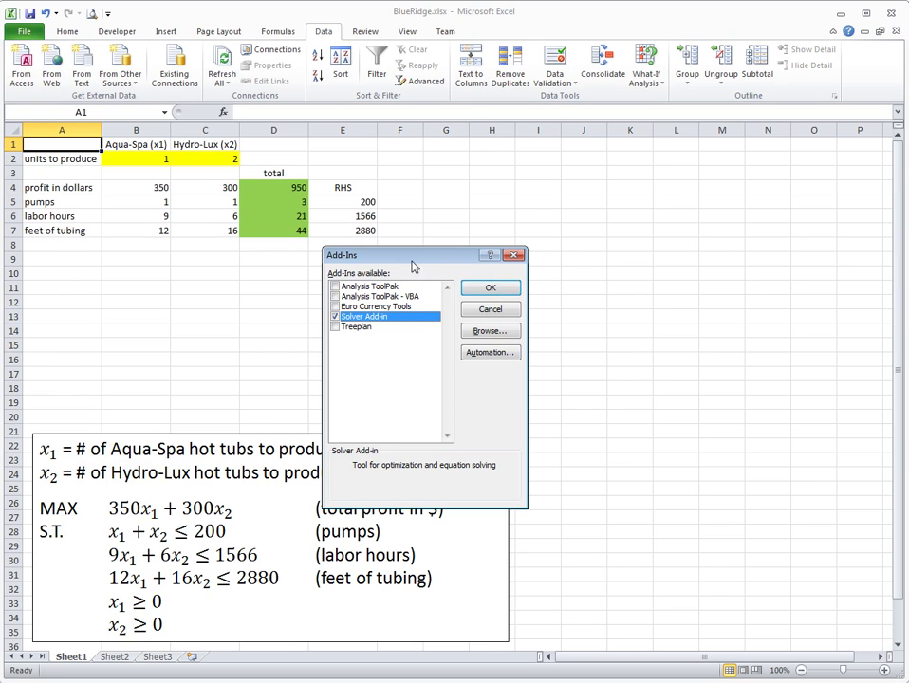
pyautogui.moveTo(410, 260)
pyautogui.mouseDown()
pyautogui.moveTo(401, 263)
pyautogui.moveTo(412, 262)
pyautogui.mouseUp()
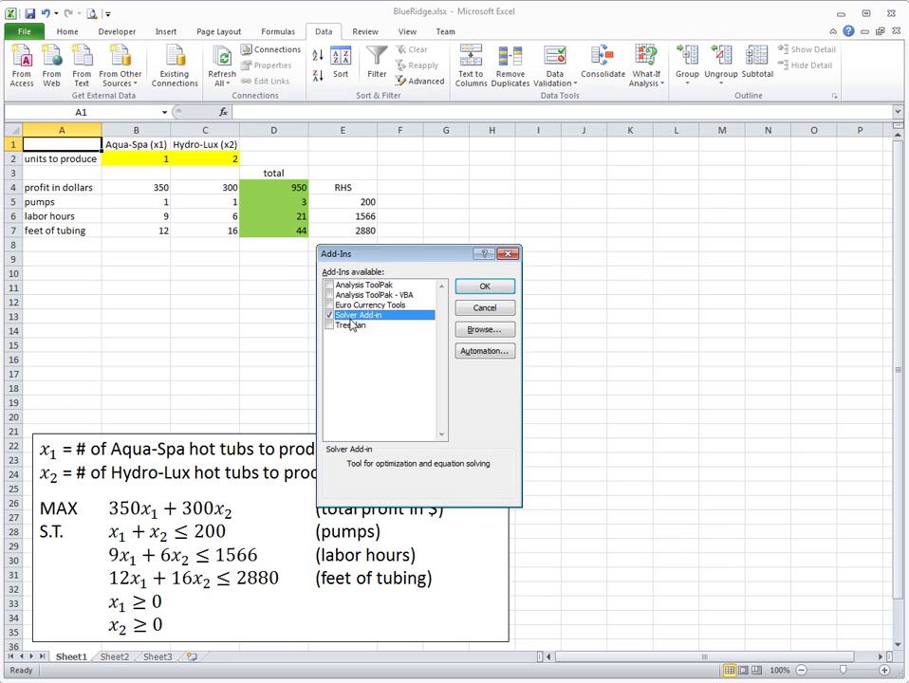
pyautogui.click(471, 289)
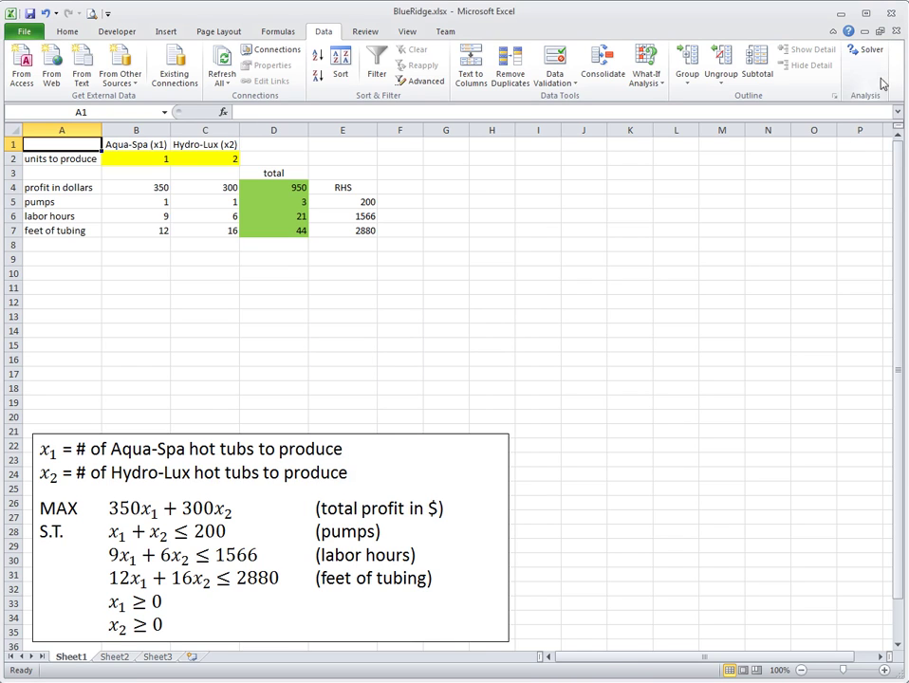
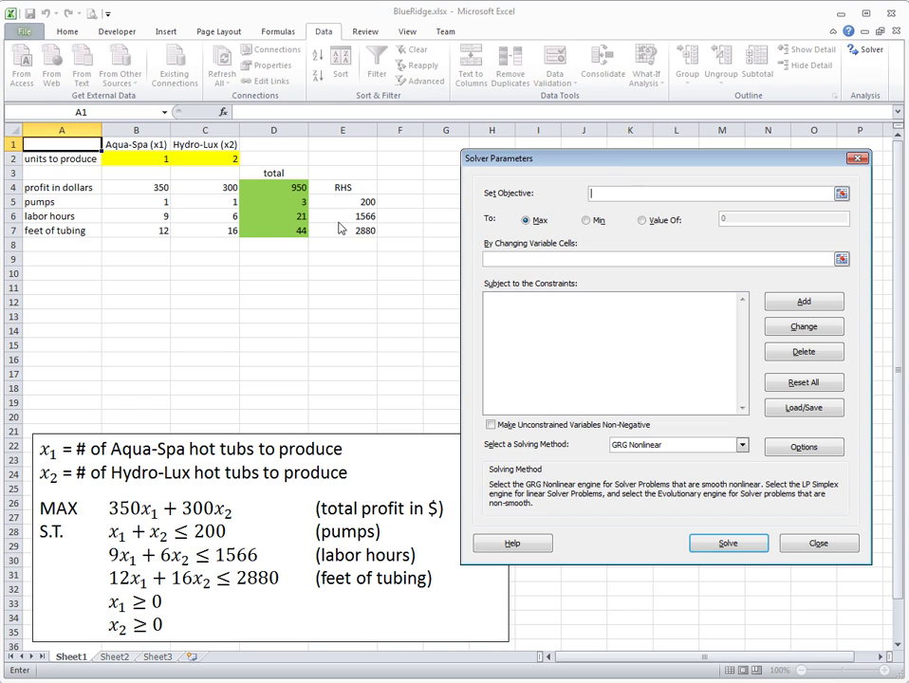
# Step: Set total profit cell D4 as the Solver objective and B2:C2 as the changing variable cells
pyautogui.click(288, 191)
pyautogui.click(512, 263)
pyautogui.moveTo(214, 163); pyautogui.dragTo(148, 164)
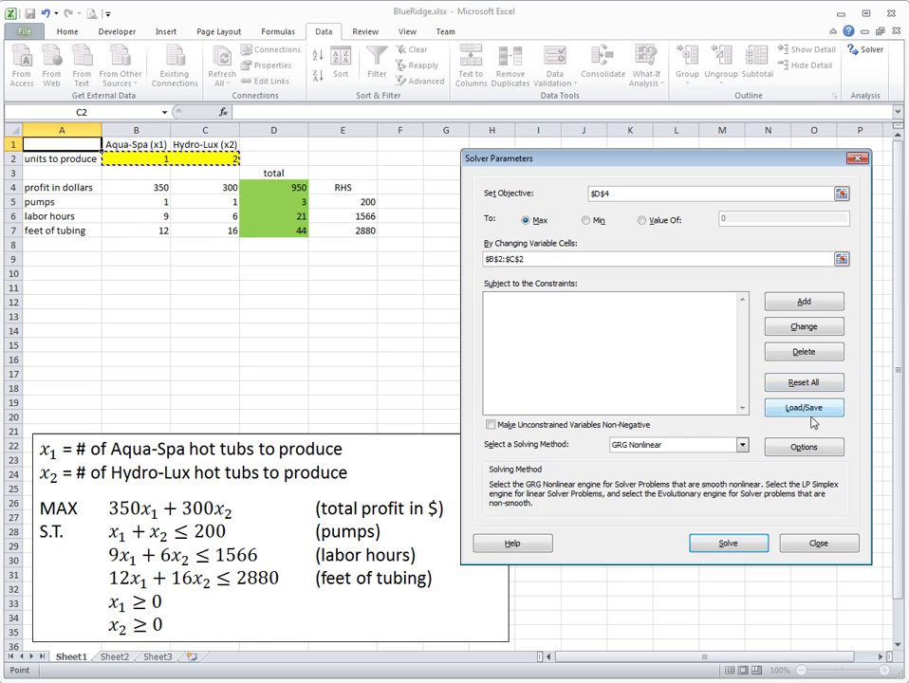
# Step: Add a Solver constraint requiring the pumps total D5 <= E5
pyautogui.click(811, 303)
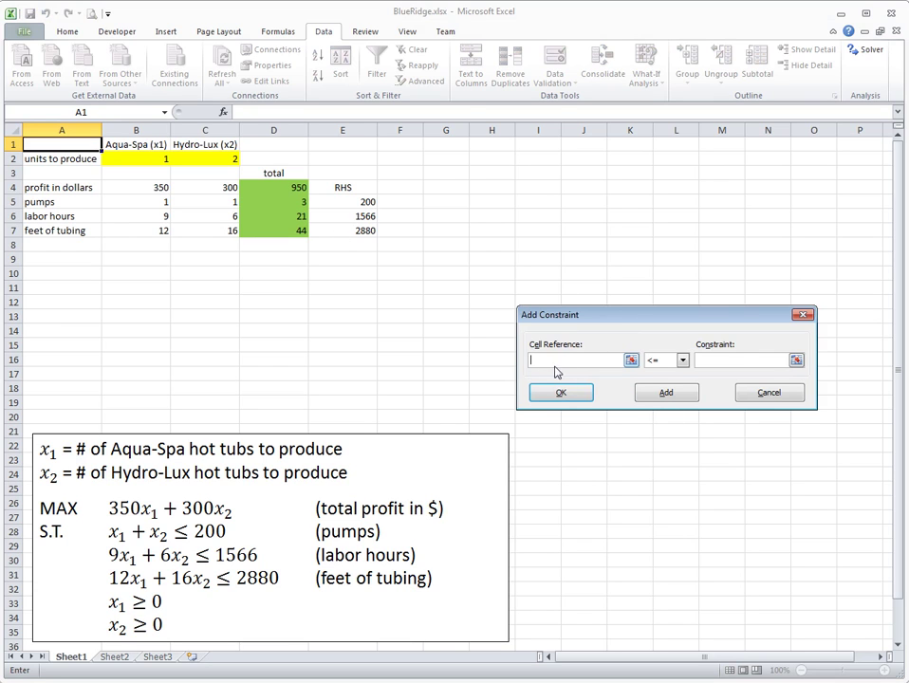
pyautogui.click(263, 202)
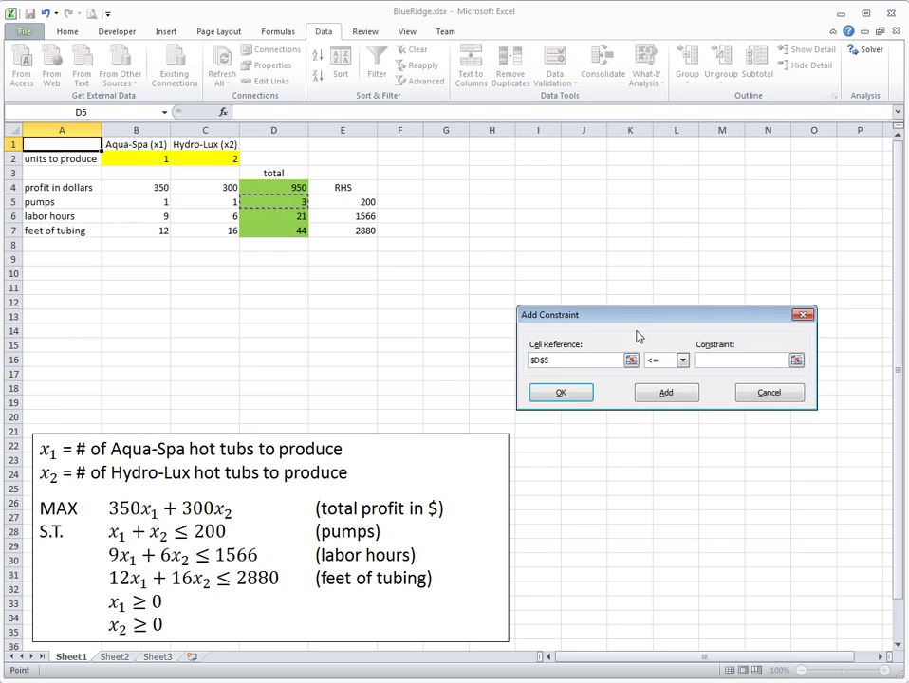
pyautogui.click(668, 363)
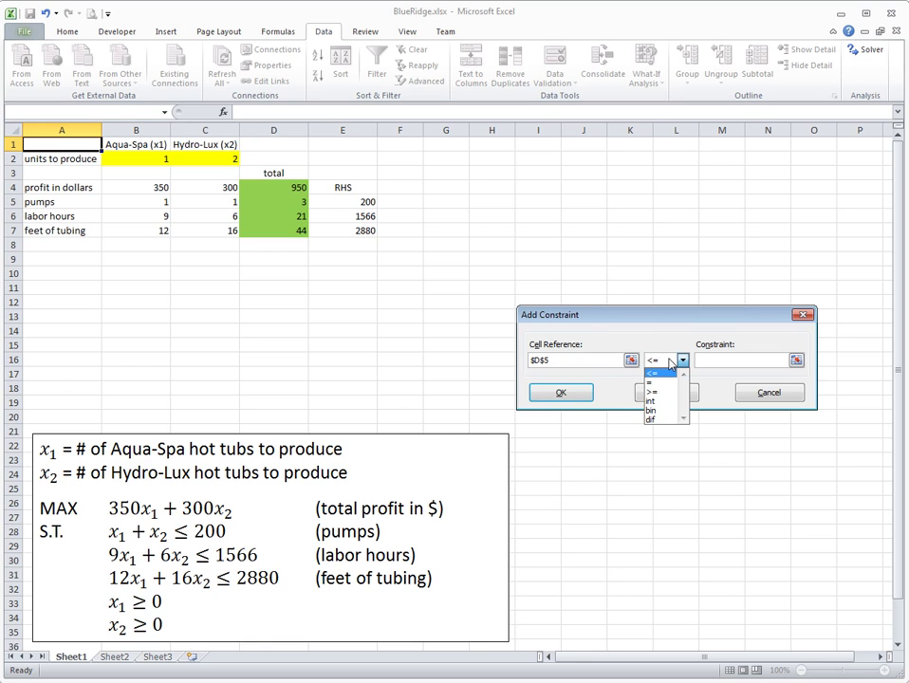
pyautogui.click(669, 364)
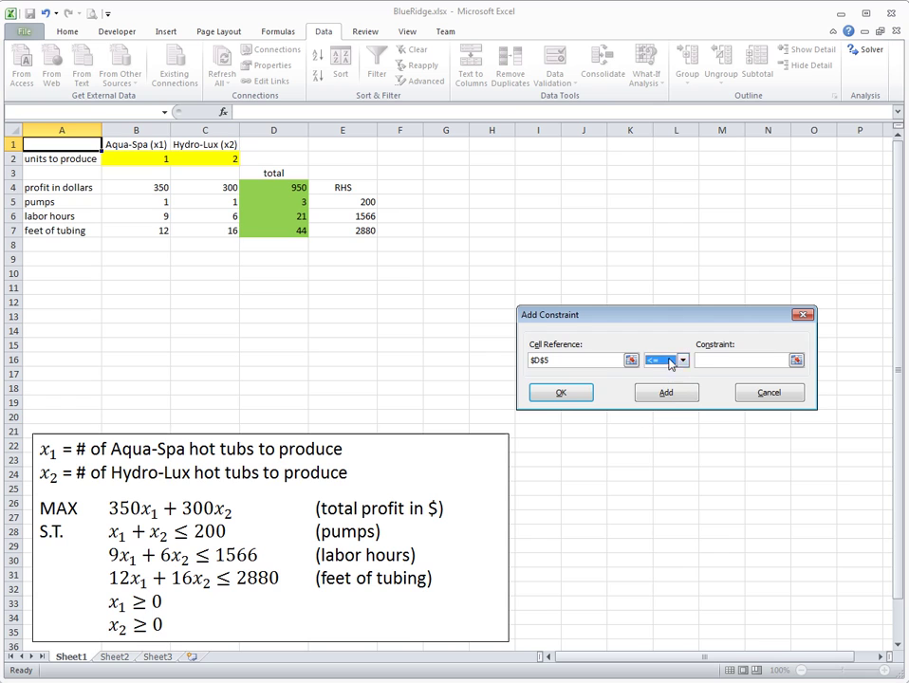
pyautogui.click(737, 363)
pyautogui.click(349, 203)
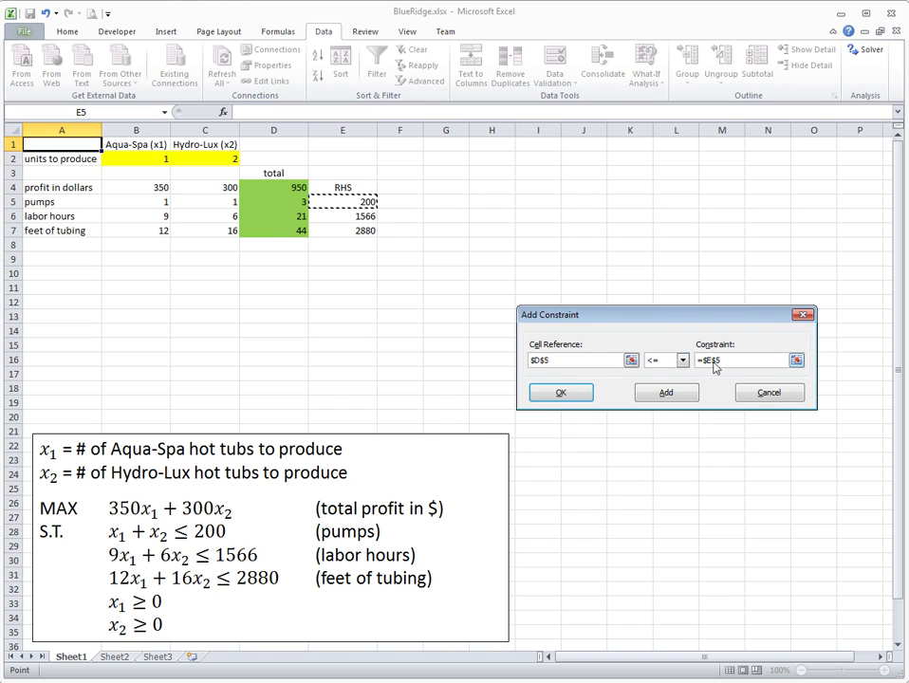
pyautogui.click(562, 392)
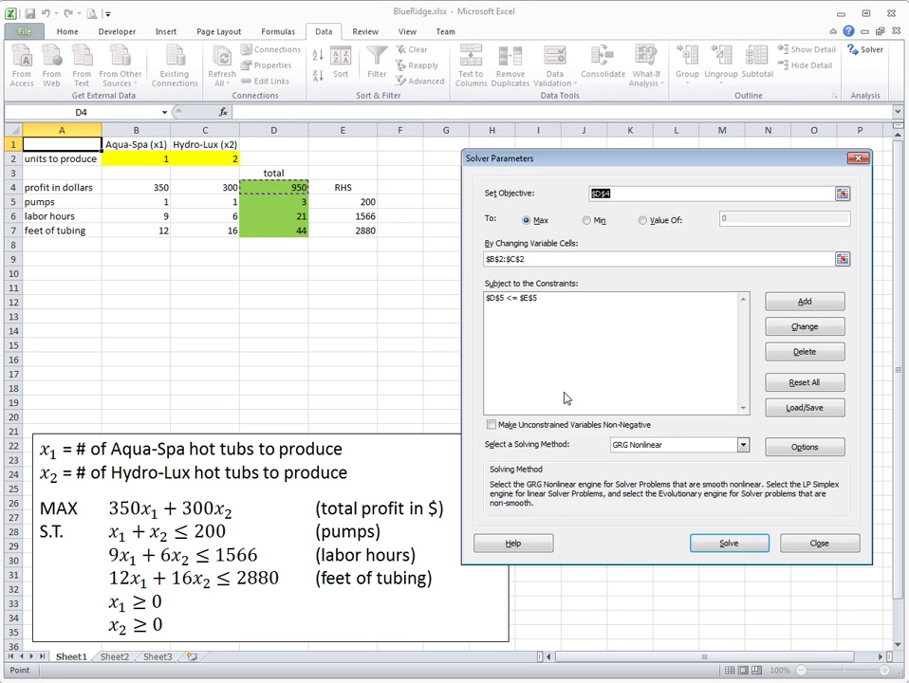
# Step: Delete the pumps constraint from the Solver constraint list
pyautogui.click(495, 300)
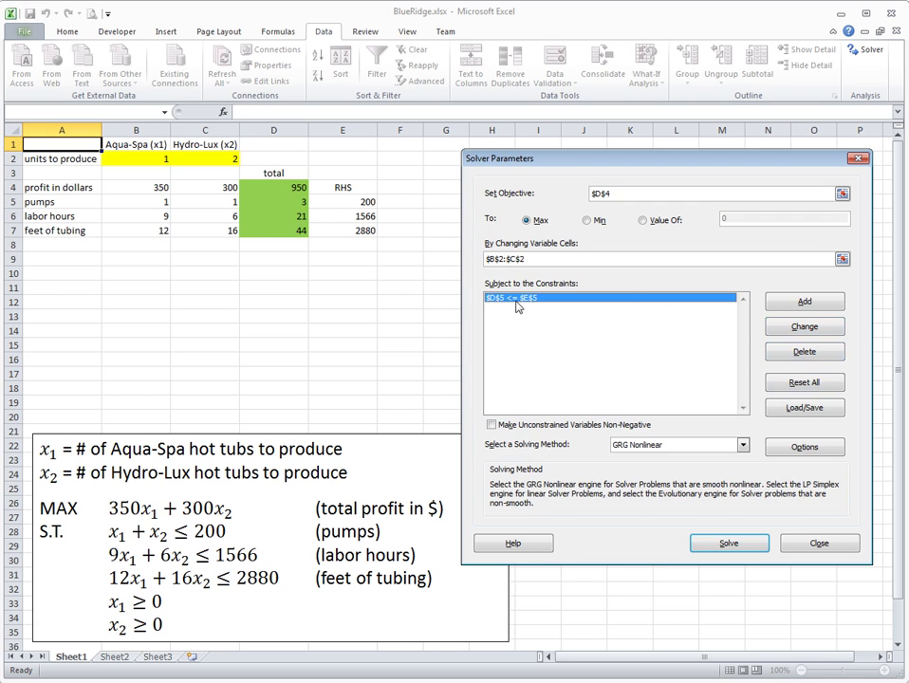
pyautogui.click(805, 352)
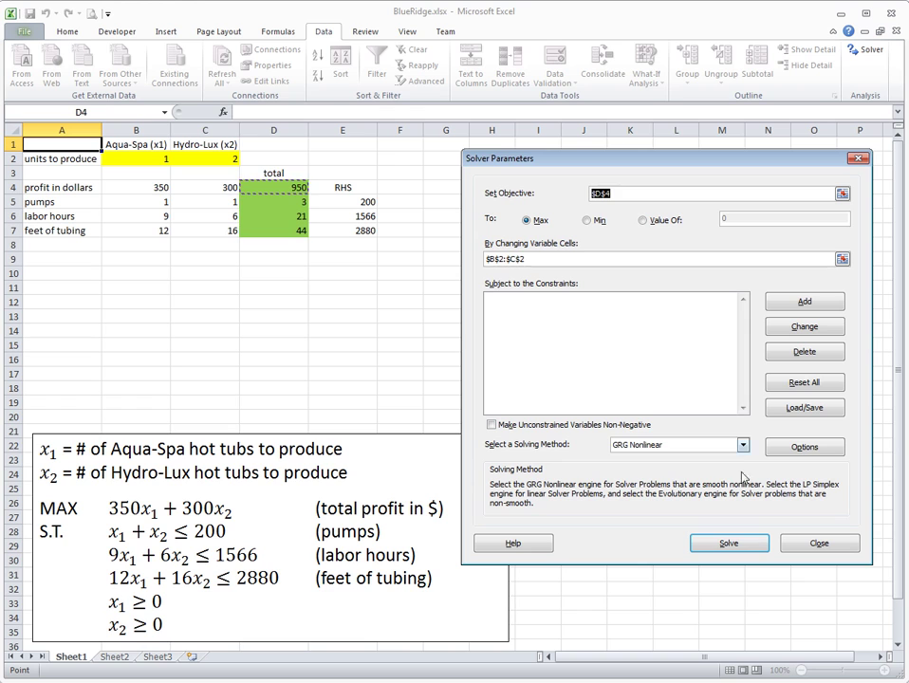
# Step: Add a Solver constraint requiring the resource totals D5:D7 <= the right-hand-side limits E5:E7
pyautogui.click(803, 302)
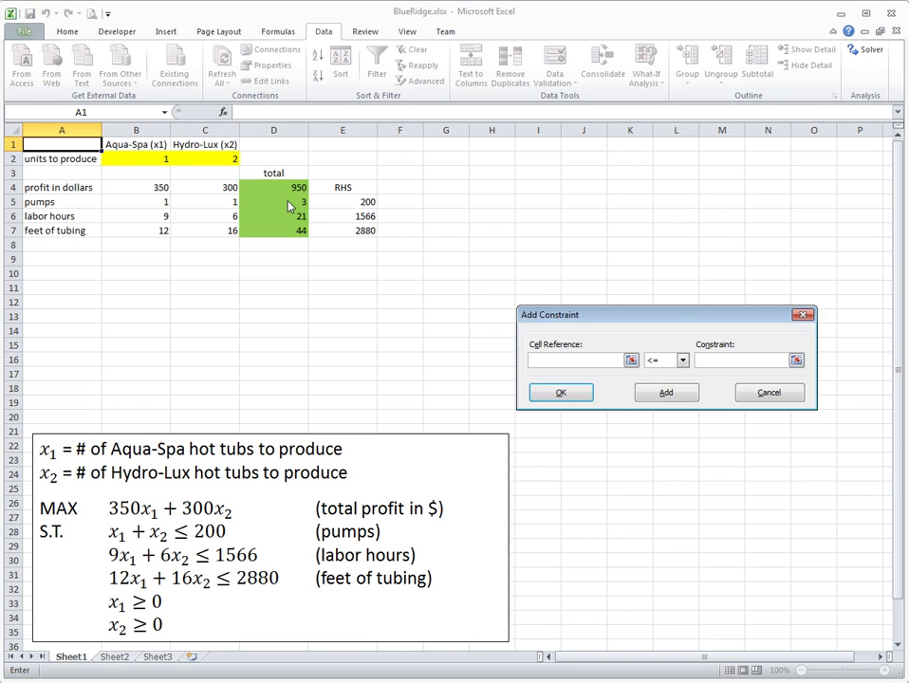
pyautogui.moveTo(289, 207); pyautogui.dragTo(304, 228)
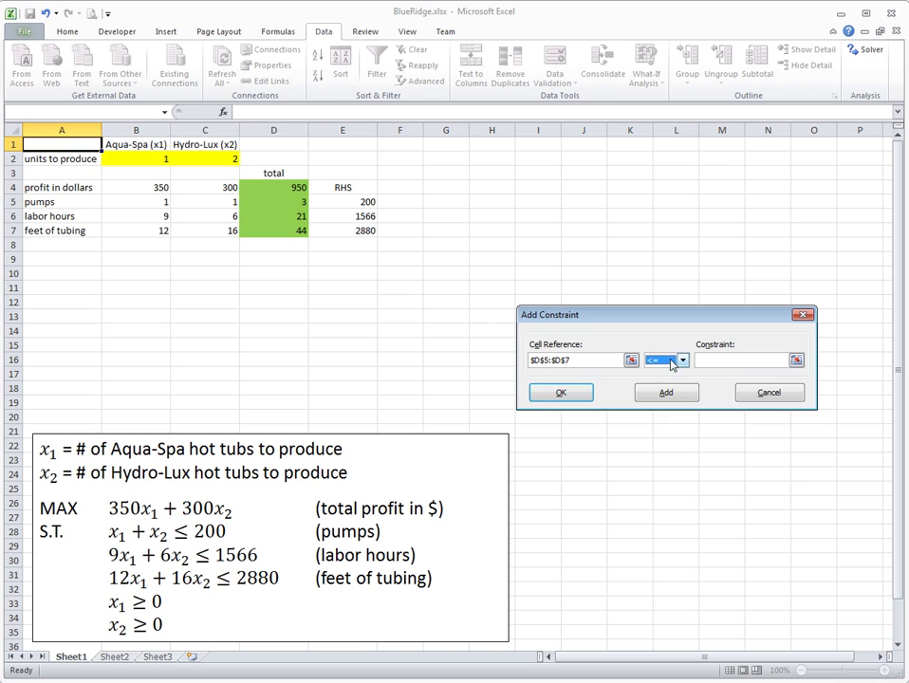
pyautogui.click(728, 362)
pyautogui.moveTo(349, 201); pyautogui.dragTo(368, 233)
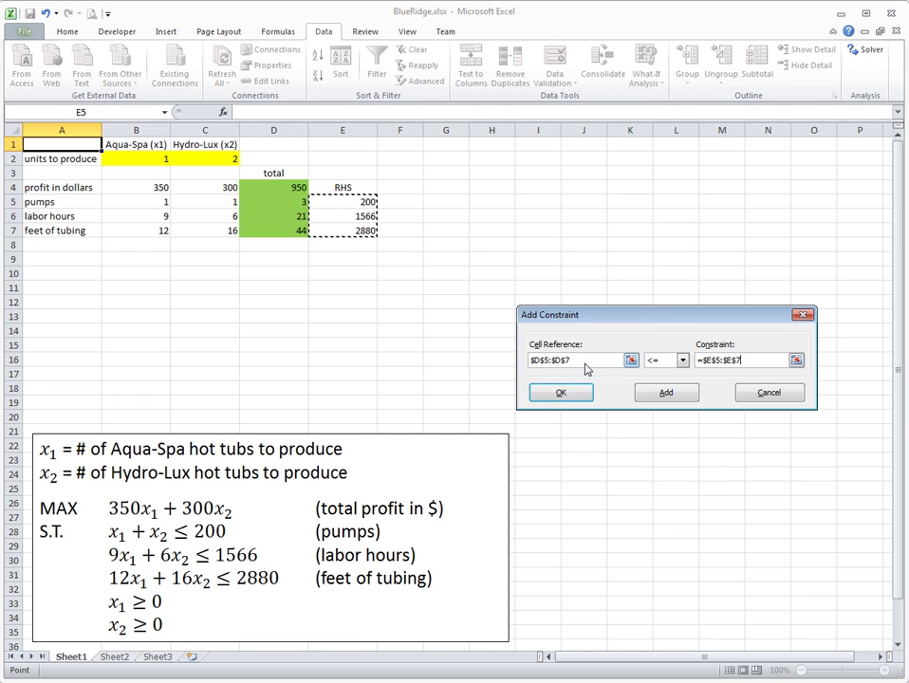
pyautogui.hotkey('shift', 'Tab')
pyautogui.hotkey('shift', 'Tab')
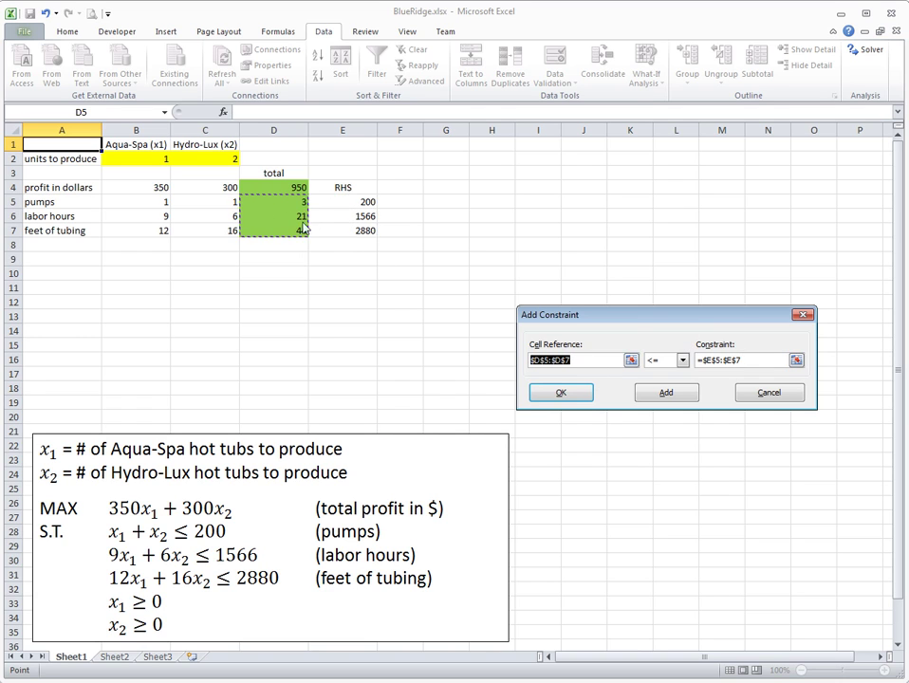
pyautogui.press('Tab')
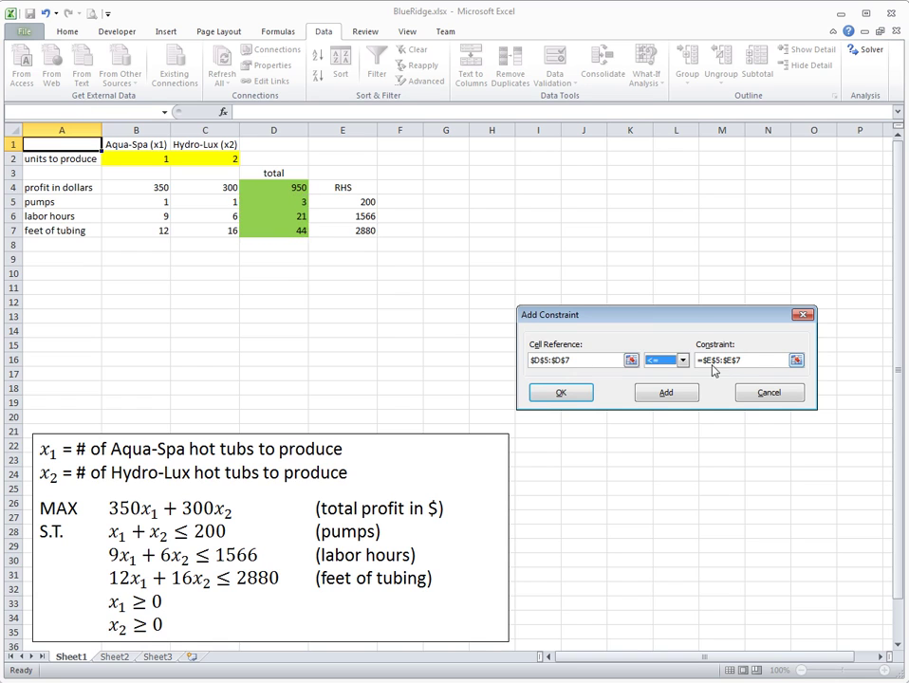
pyautogui.press('Tab')
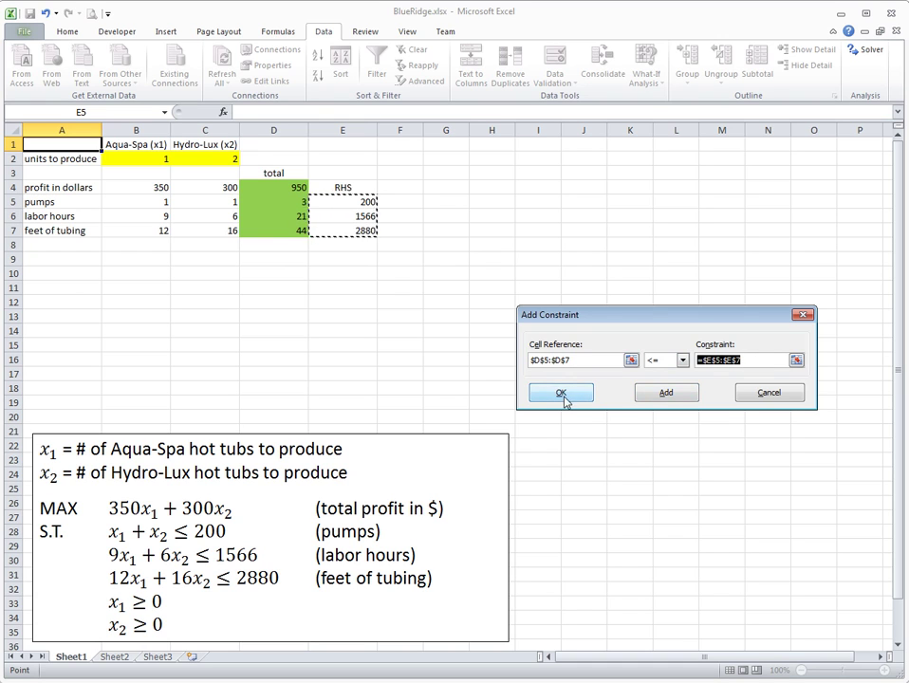
pyautogui.click(668, 398)
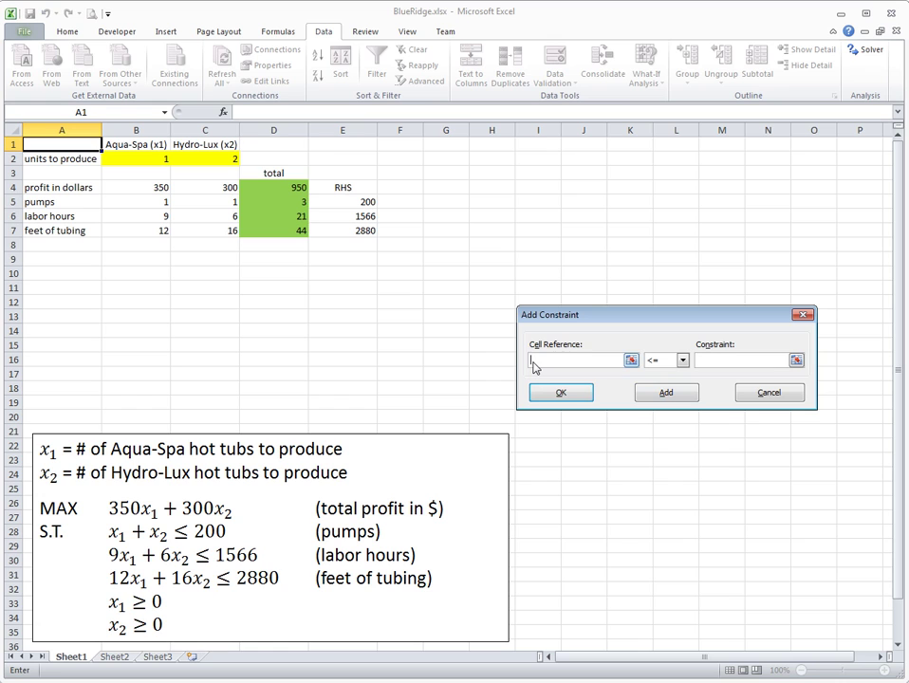
pyautogui.click(766, 397)
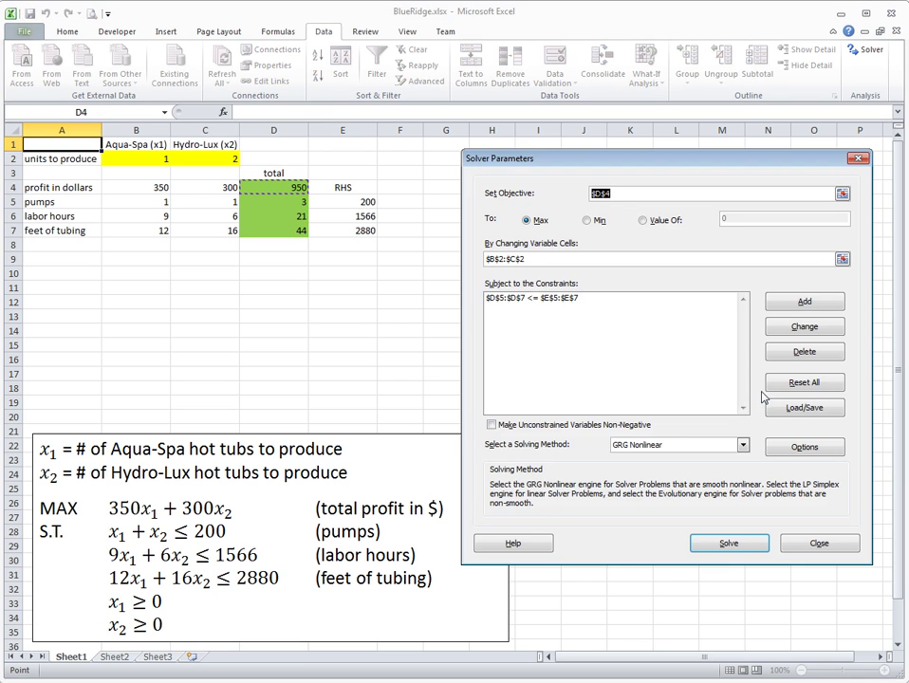
pyautogui.click(501, 299)
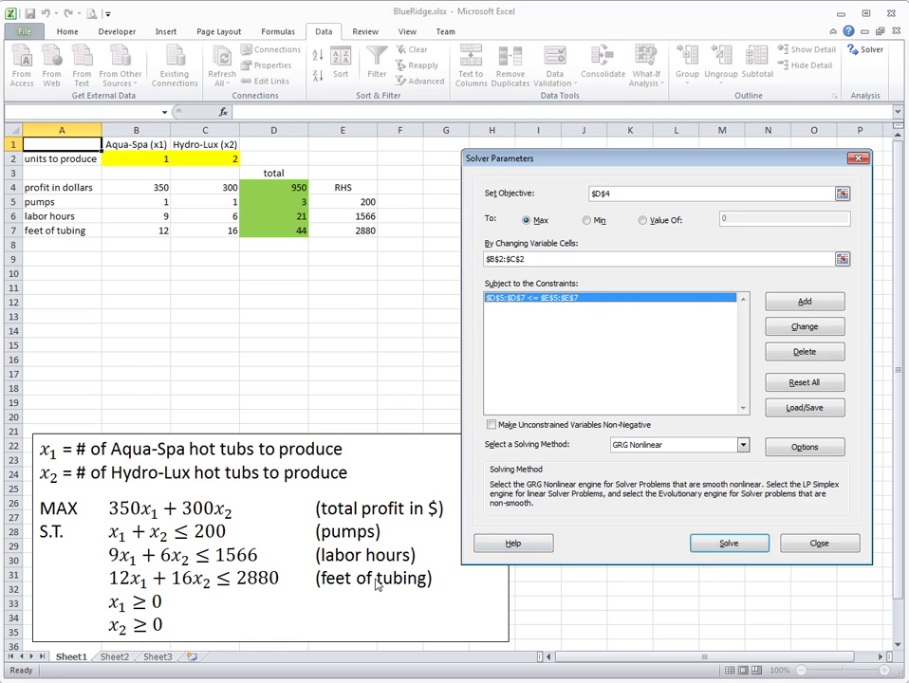
pyautogui.click(492, 427)
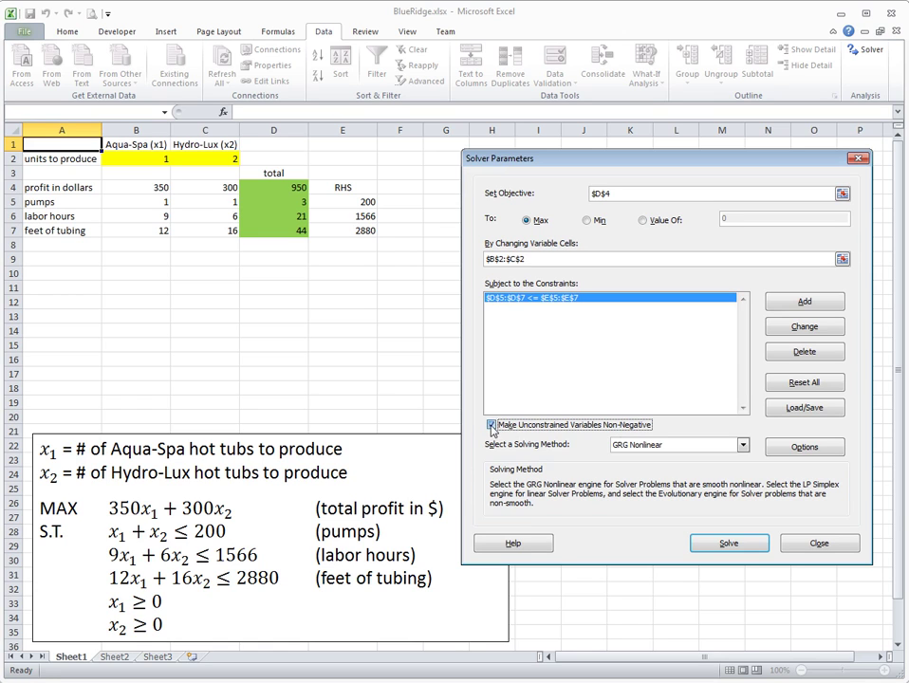
pyautogui.click(491, 426)
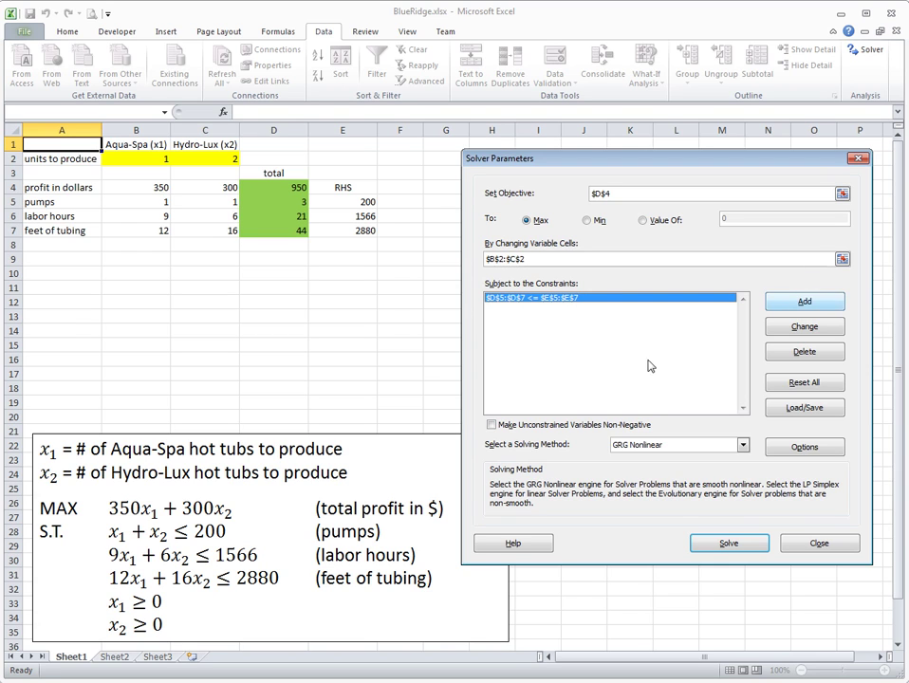
# Step: Add a Solver non-negativity constraint requiring the units to produce B2:C2 >= 0
pyautogui.click(805, 302)
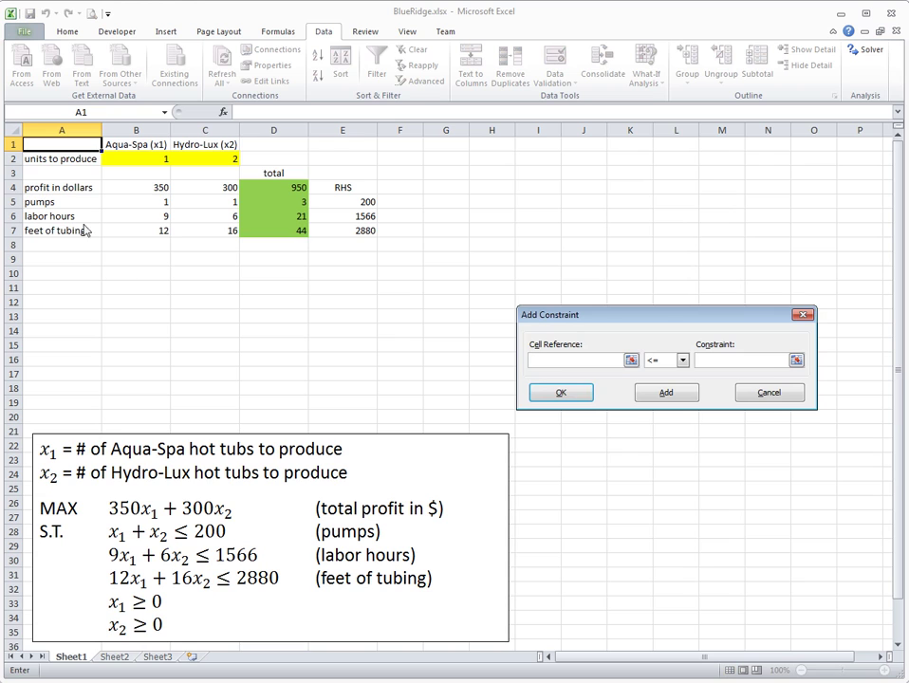
pyautogui.moveTo(140, 164); pyautogui.dragTo(228, 162)
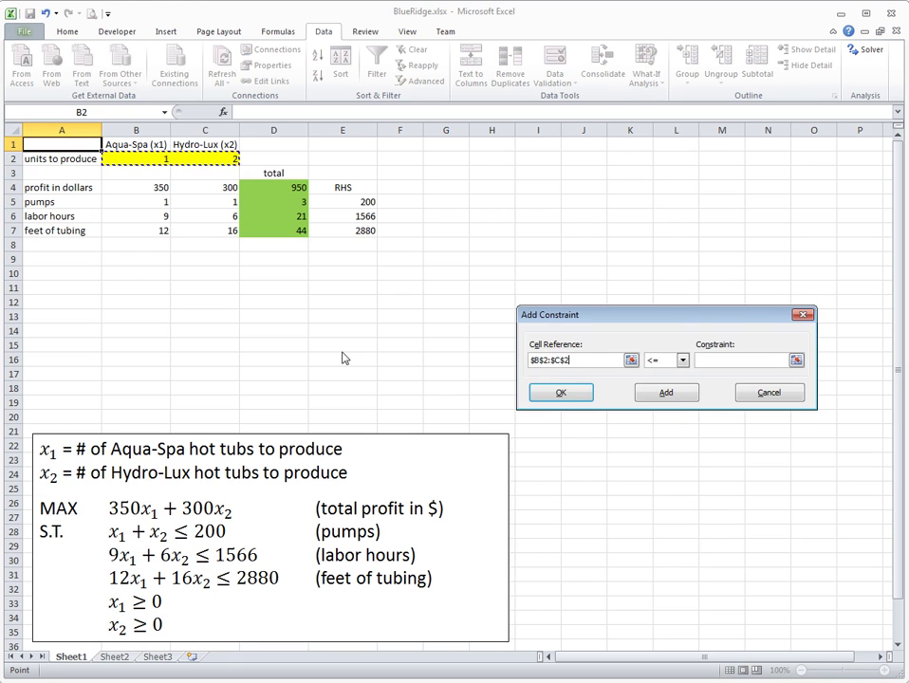
pyautogui.click(666, 361)
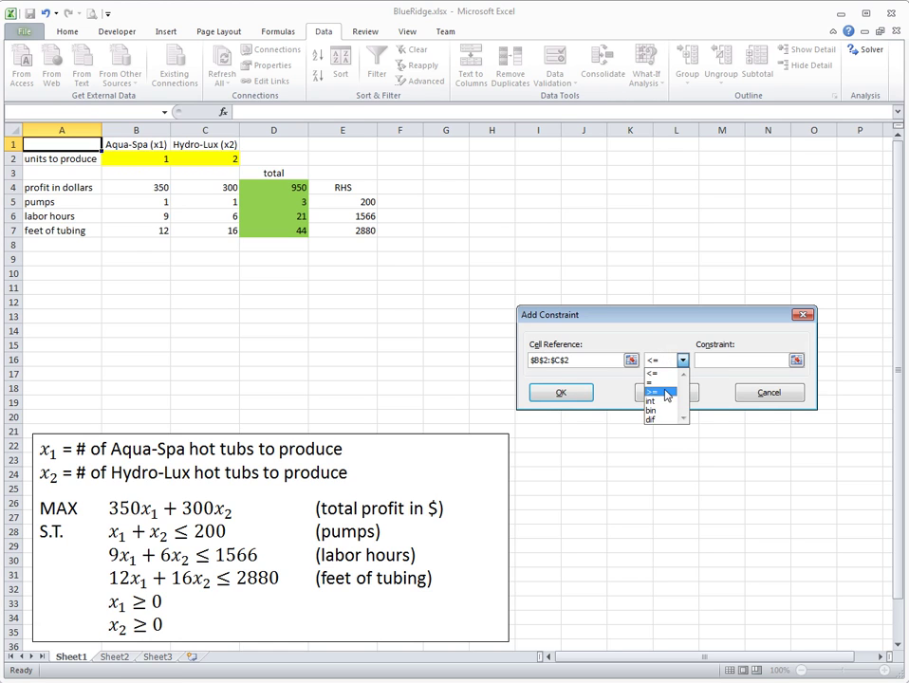
pyautogui.click(666, 392)
pyautogui.click(712, 363)
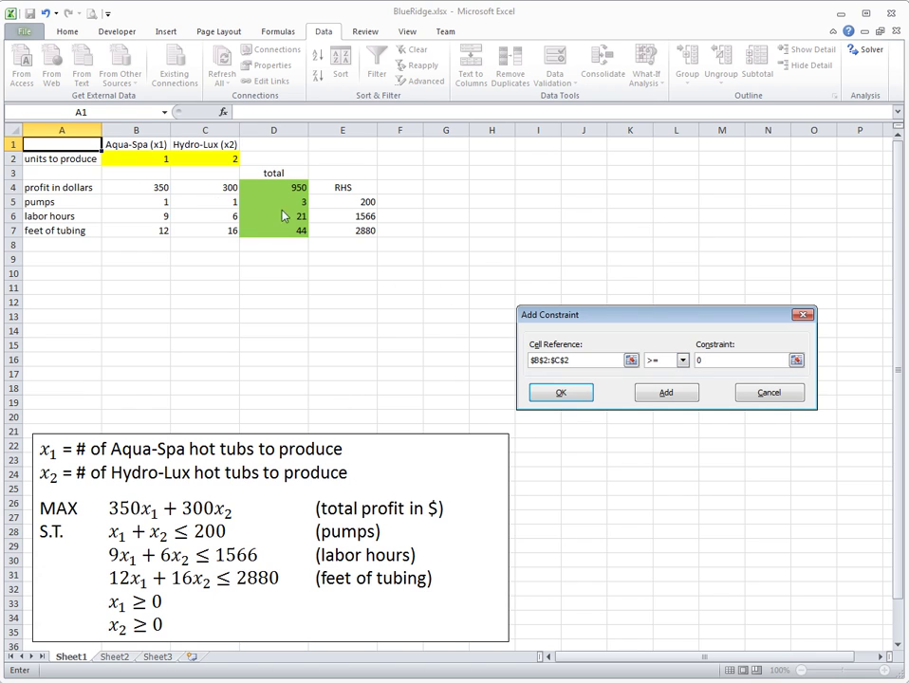
pyautogui.click(577, 393)
pyautogui.click(524, 298)
pyautogui.click(524, 307)
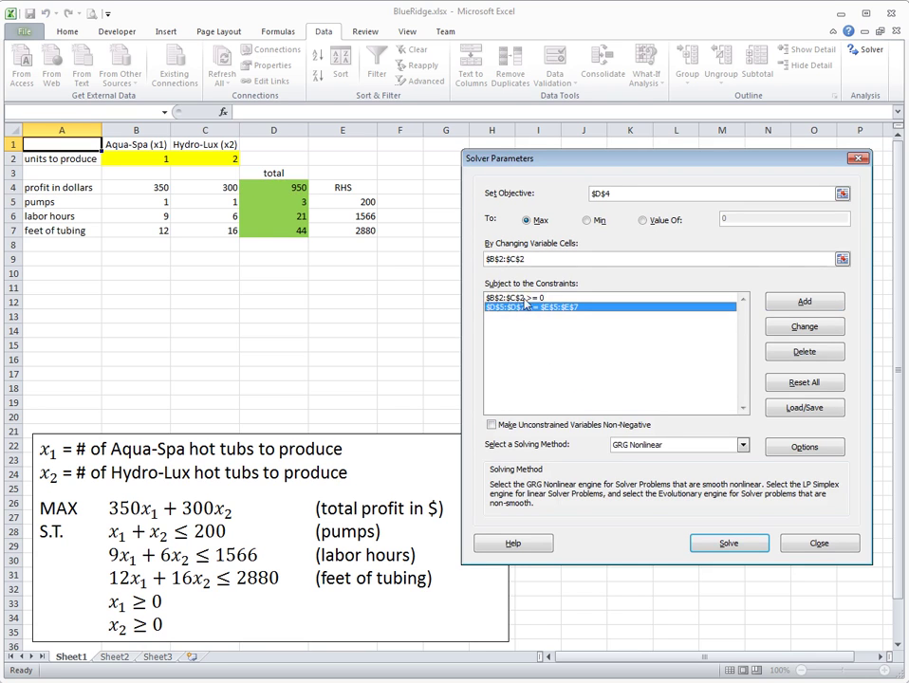
pyautogui.click(522, 298)
pyautogui.click(514, 306)
# Step: Choose Simplex LP as the solving method, solve the model and keep the Solver solution
pyautogui.click(647, 452)
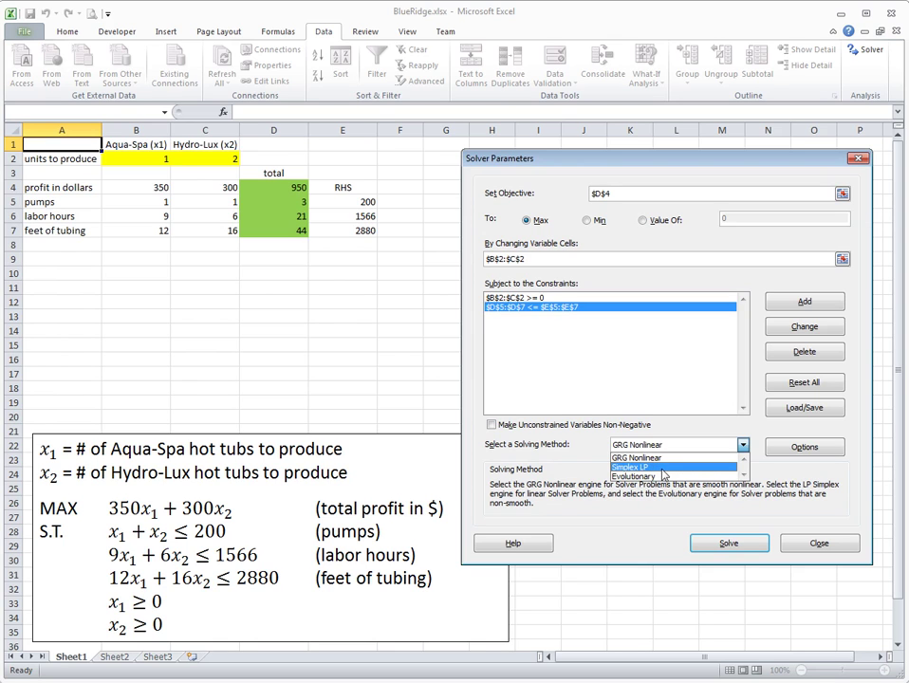
pyautogui.click(666, 468)
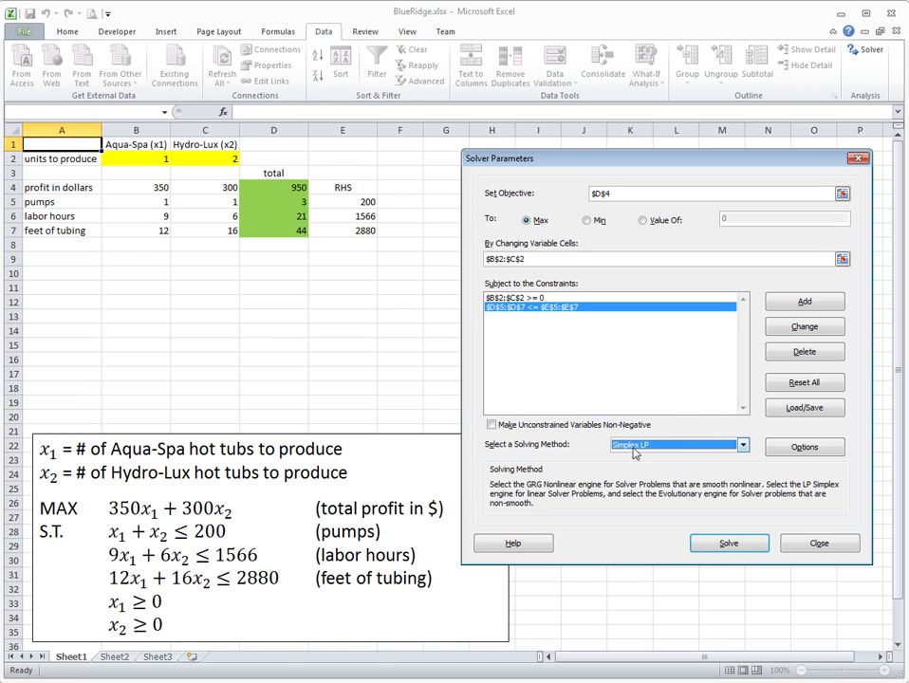
pyautogui.click(749, 550)
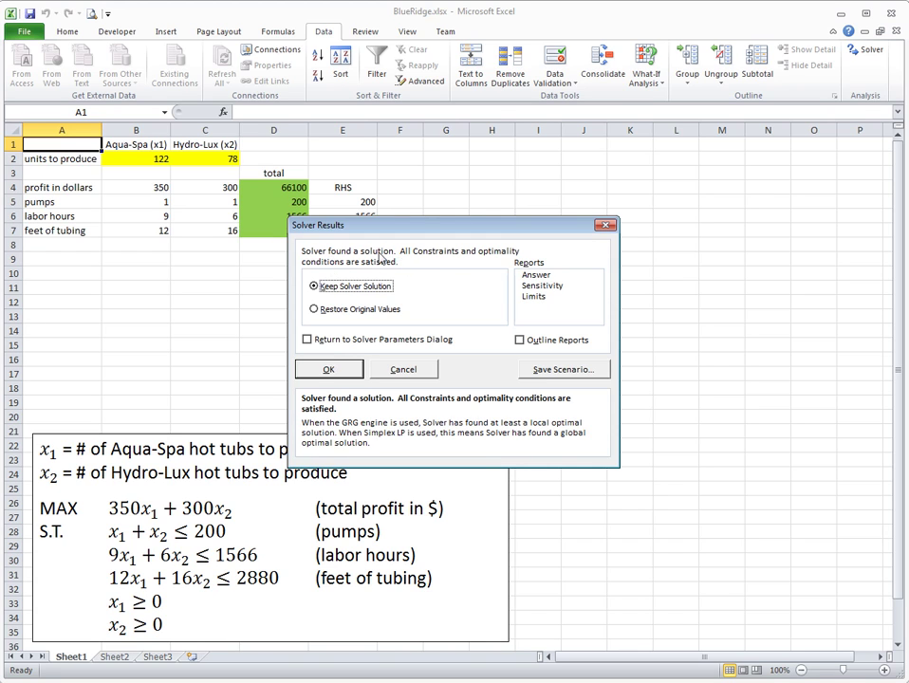
pyautogui.click(328, 371)
pyautogui.click(142, 160)
pyautogui.click(200, 163)
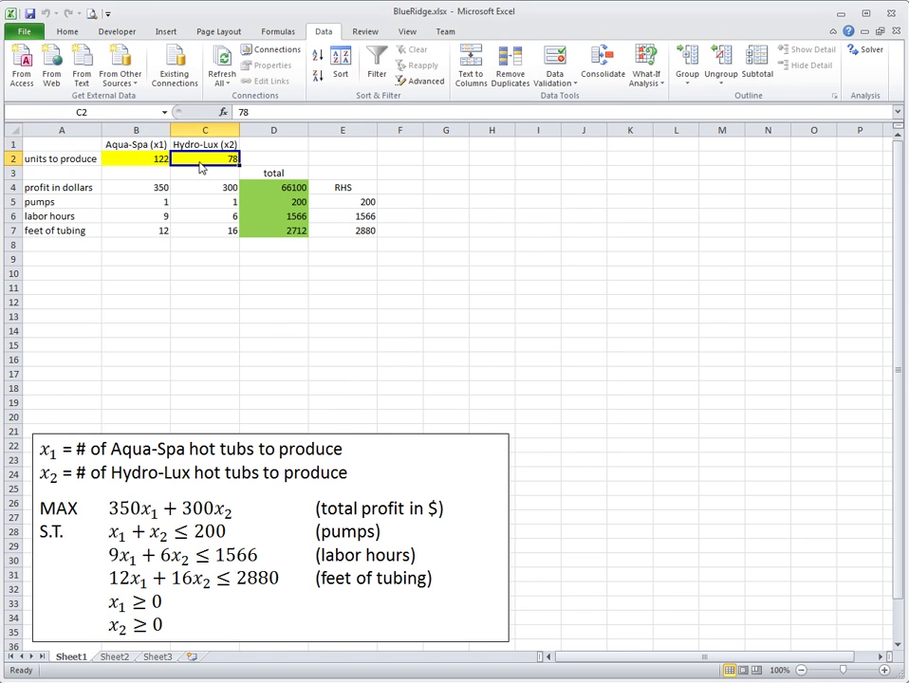
pyautogui.click(332, 258)
pyautogui.click(69, 149)
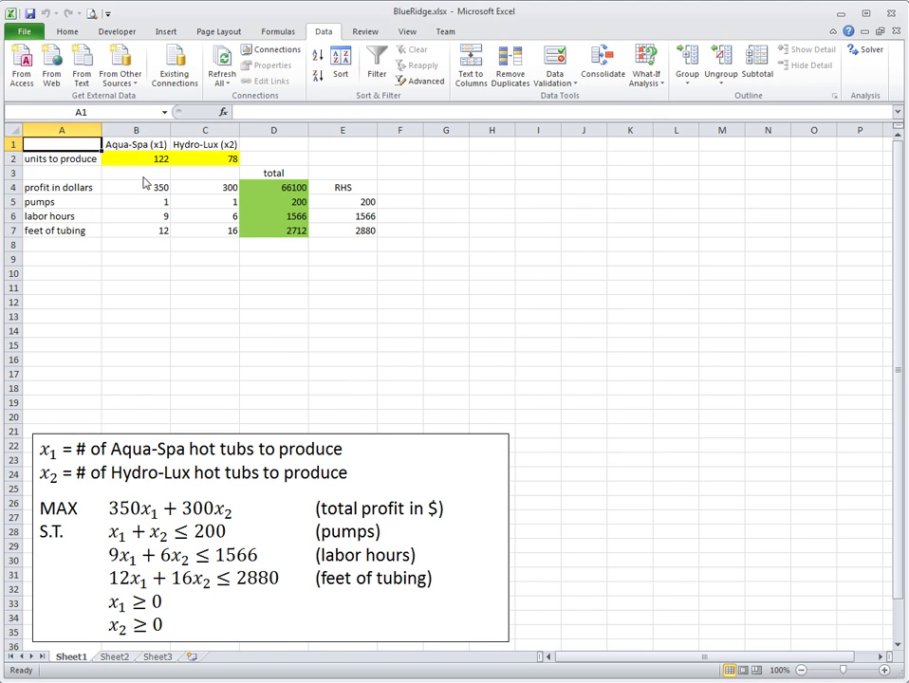